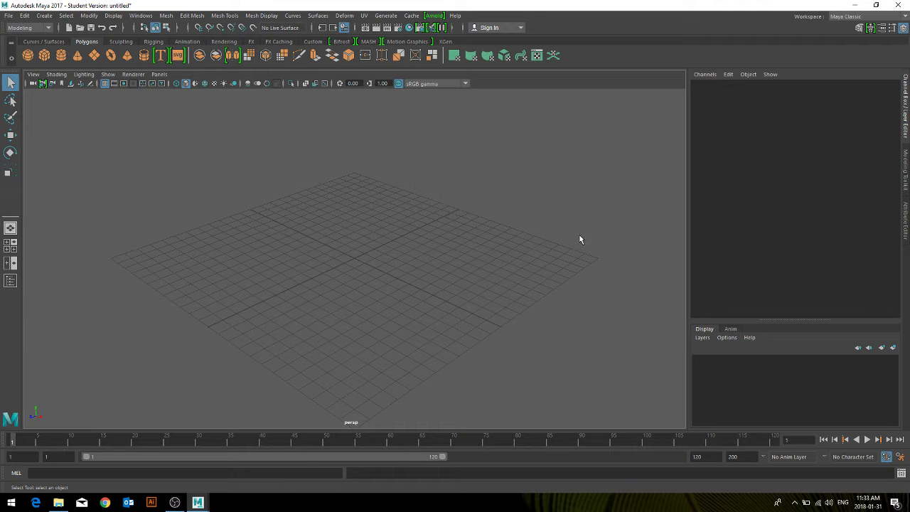
- Switch the menu set to Animation and activate the polygon Sphere tool
click(26, 29)
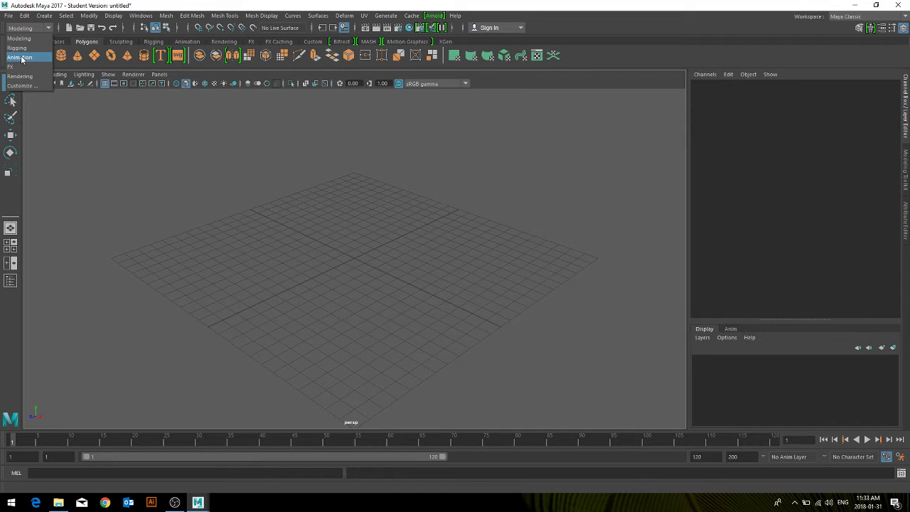
click(21, 59)
click(27, 56)
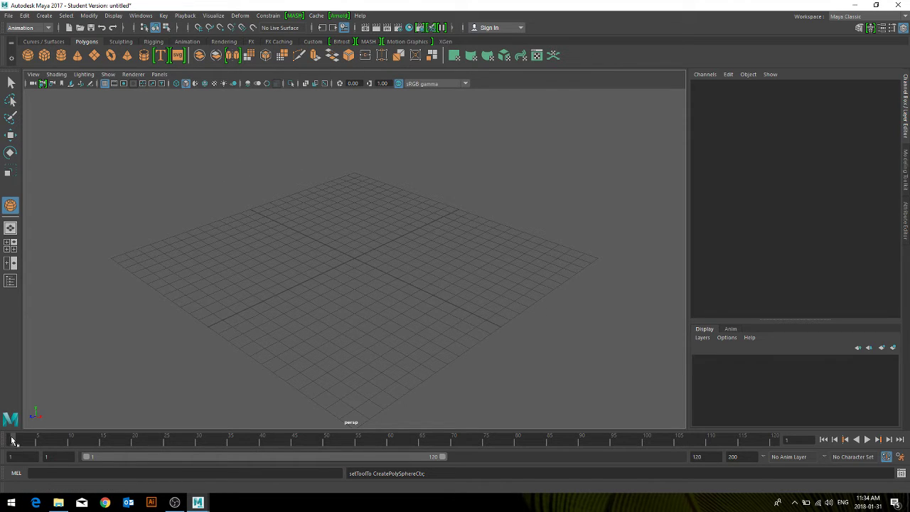
- Try shortening the playback range to end at frame 57 and shifting it to frames 36 to 92
key(alt+v)
key(alt+shift+v)
key(alt+v)
drag(506, 461, 317, 475)
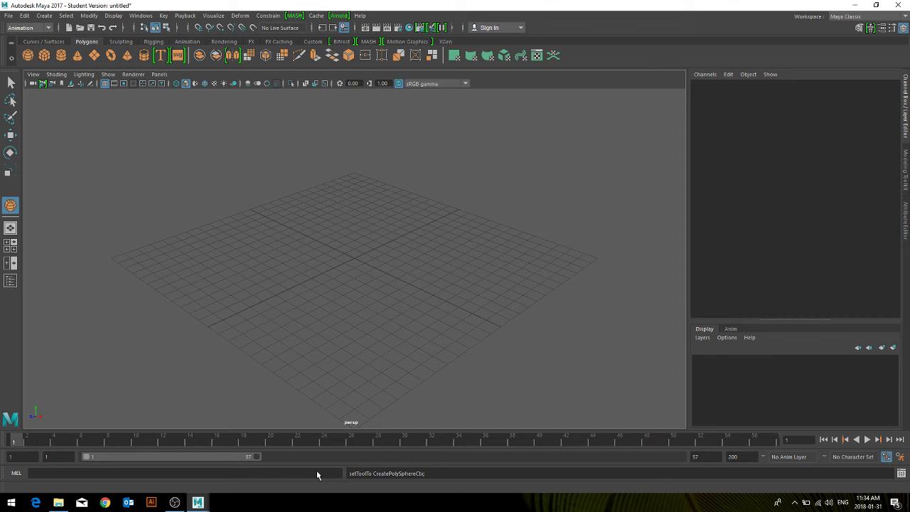
drag(160, 458, 264, 458)
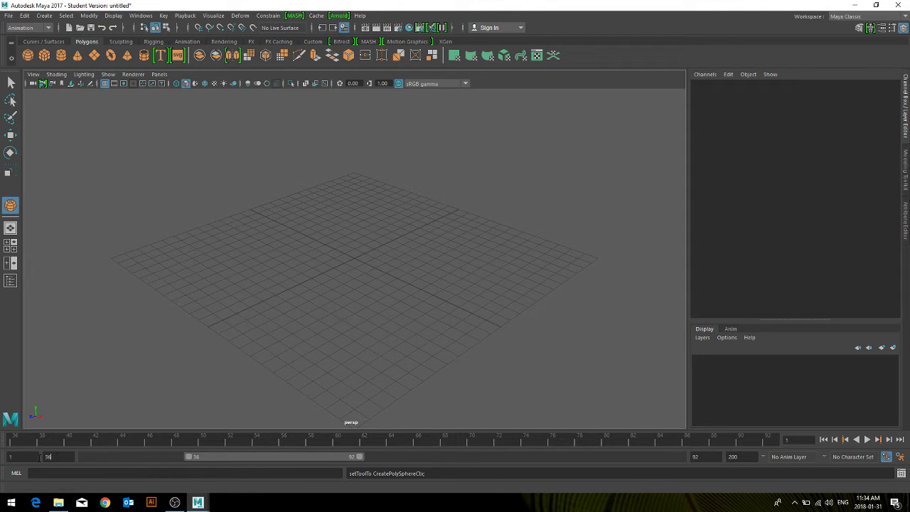
- Set the playback range to frames 1 to 100 and the animation end frame to 120
key(Tab)
text(1)
key(Tab)
key(Tab)
key(Tab)
text(120)
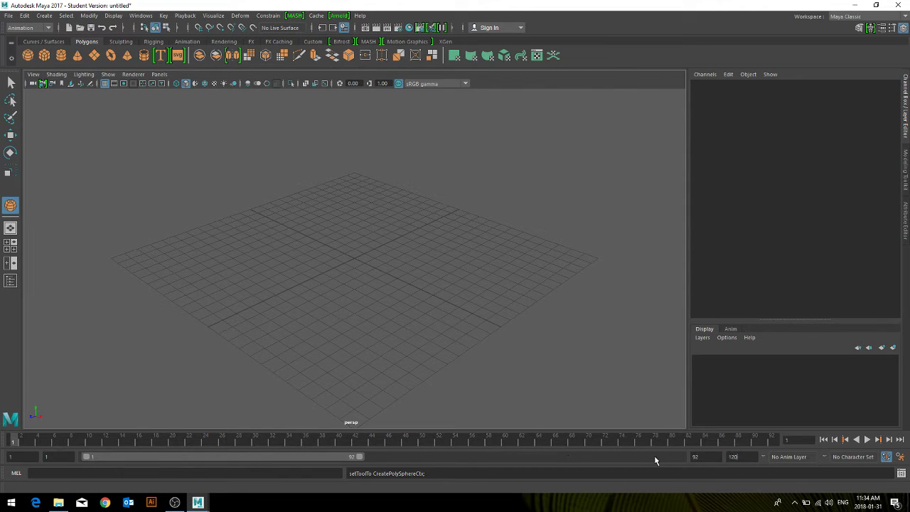
key(shift+Tab)
text(100)
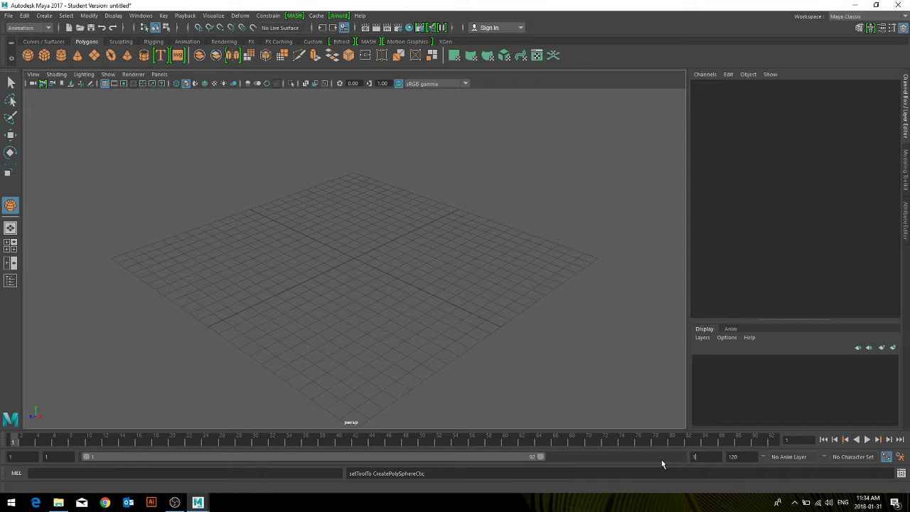
key(Return)
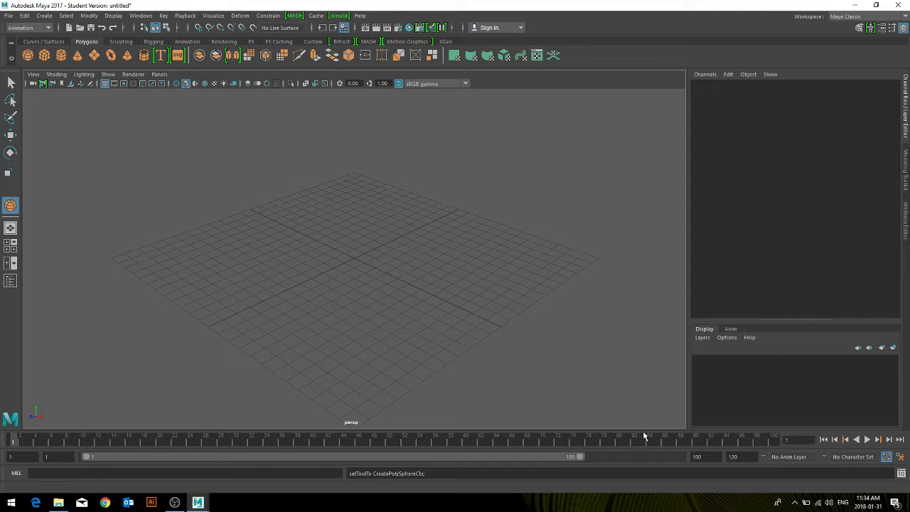
- In the animation preferences, set the playback speed to Play every frame with max playback speed Free, and save
click(900, 459)
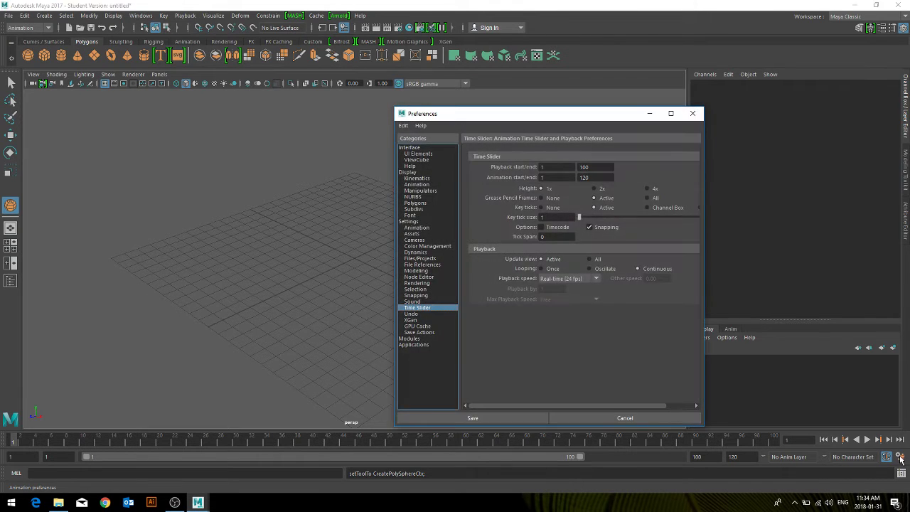
drag(528, 122, 219, 77)
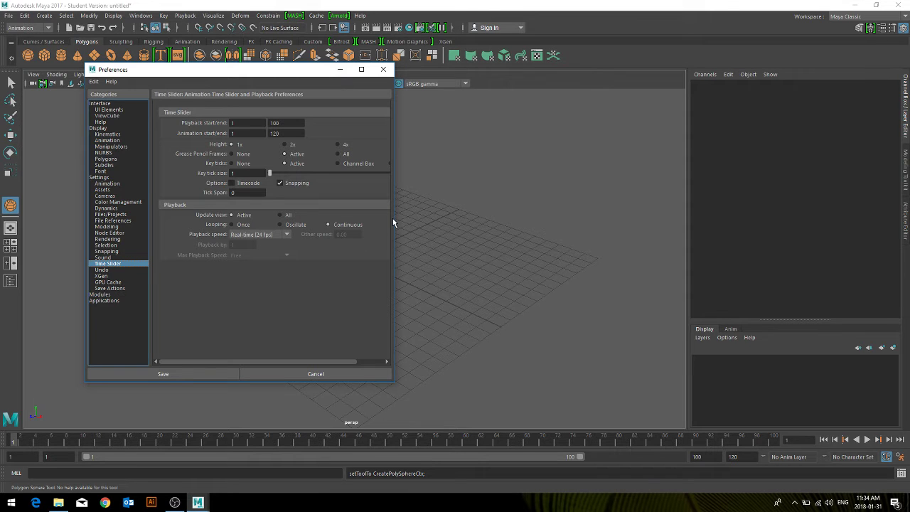
drag(392, 216, 598, 215)
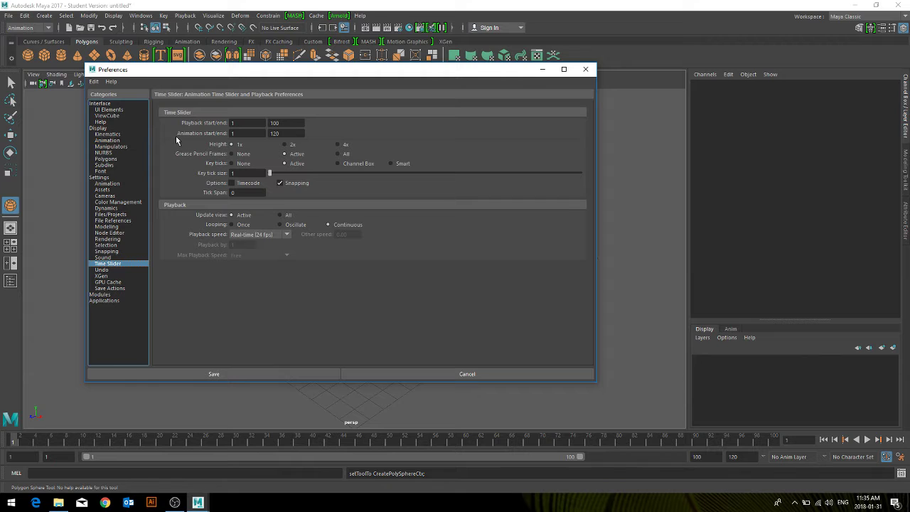
click(477, 260)
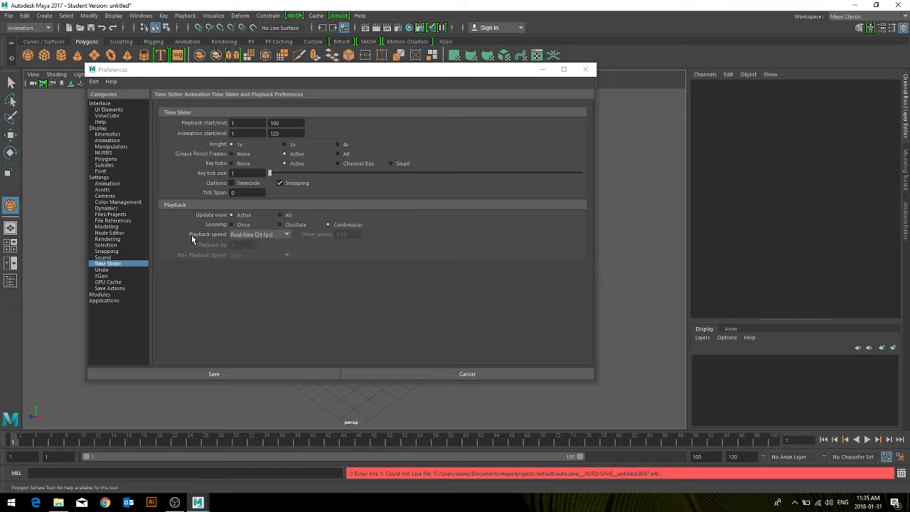
click(268, 235)
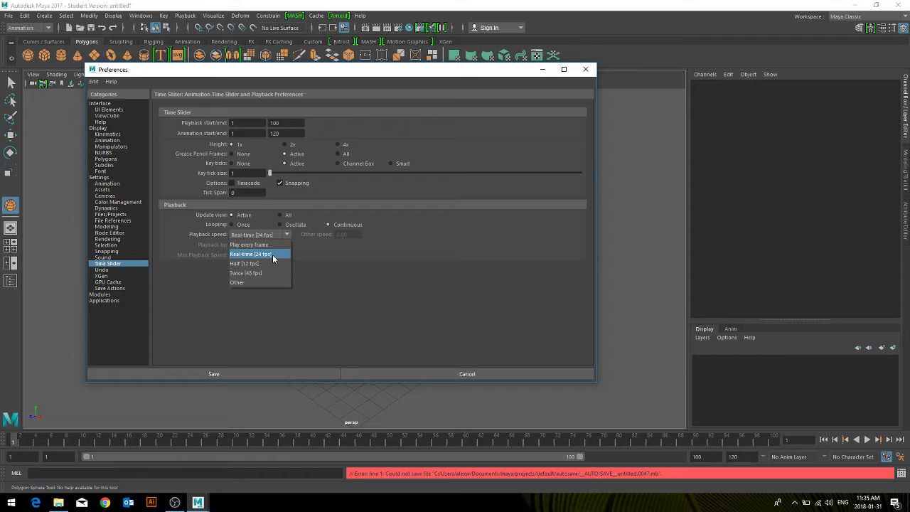
click(239, 246)
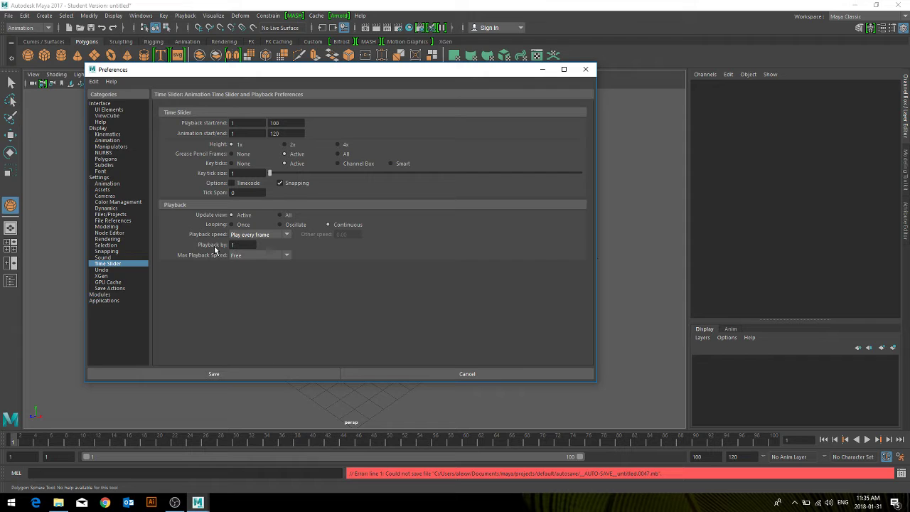
click(258, 257)
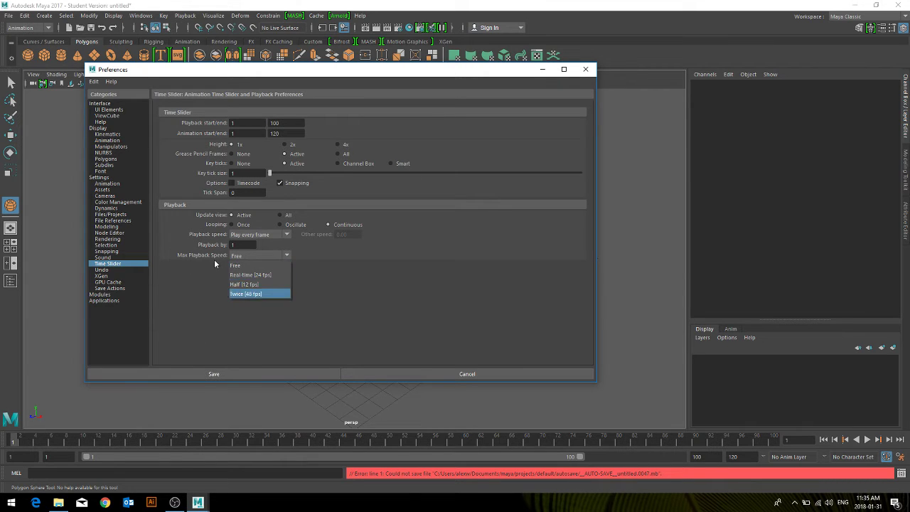
click(206, 303)
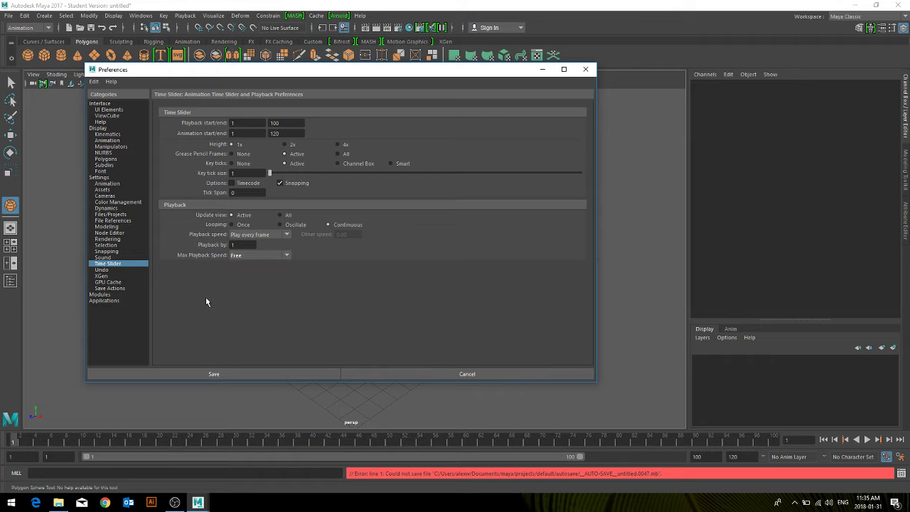
click(281, 372)
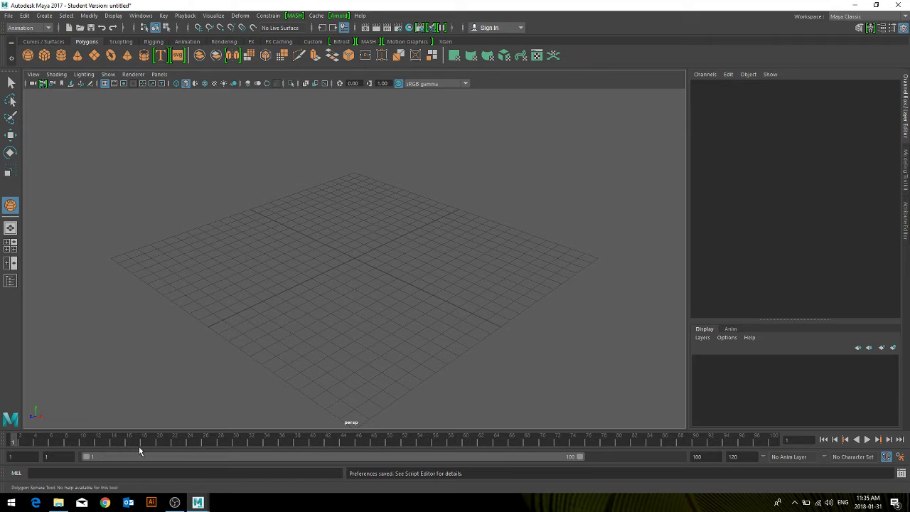
- Draw a polygon sphere with a radius of about 2 on the grid, at about X -11 and Z -0.9
click(29, 57)
click(28, 56)
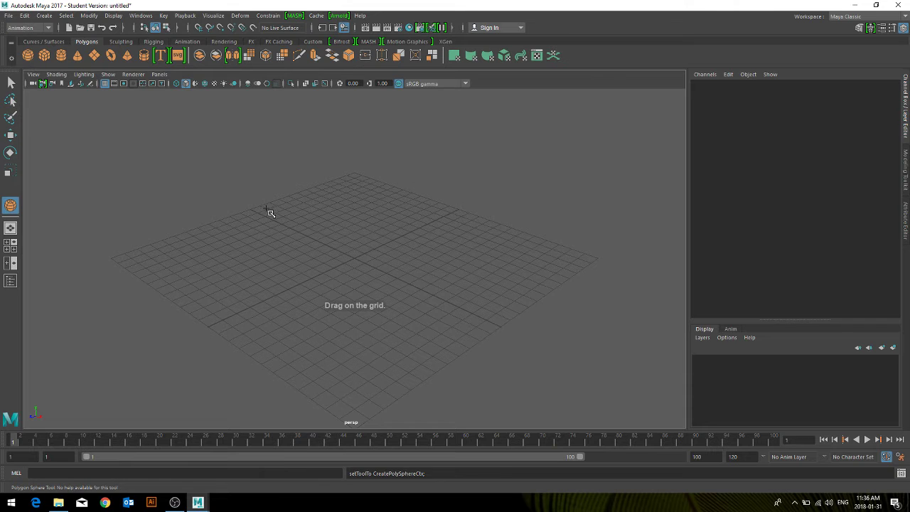
drag(271, 212, 252, 223)
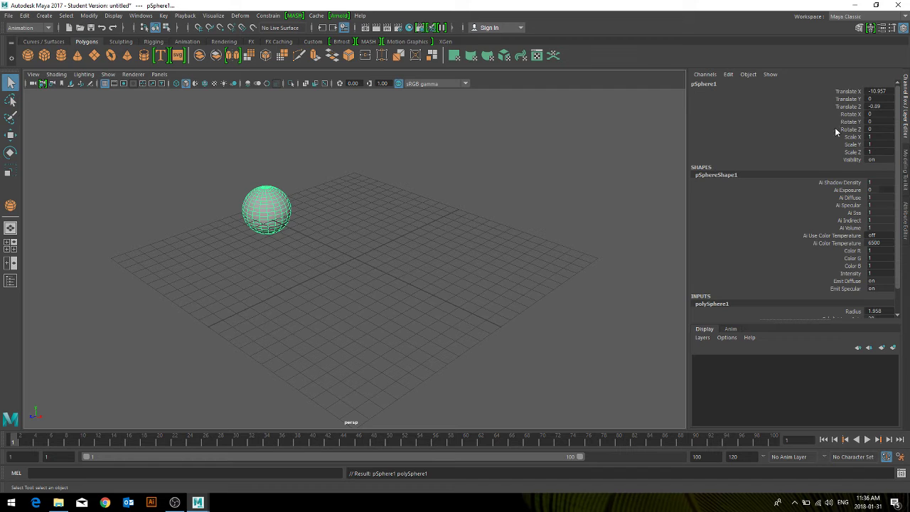
- Set the sphere's Translate X to -10
right_click(853, 91)
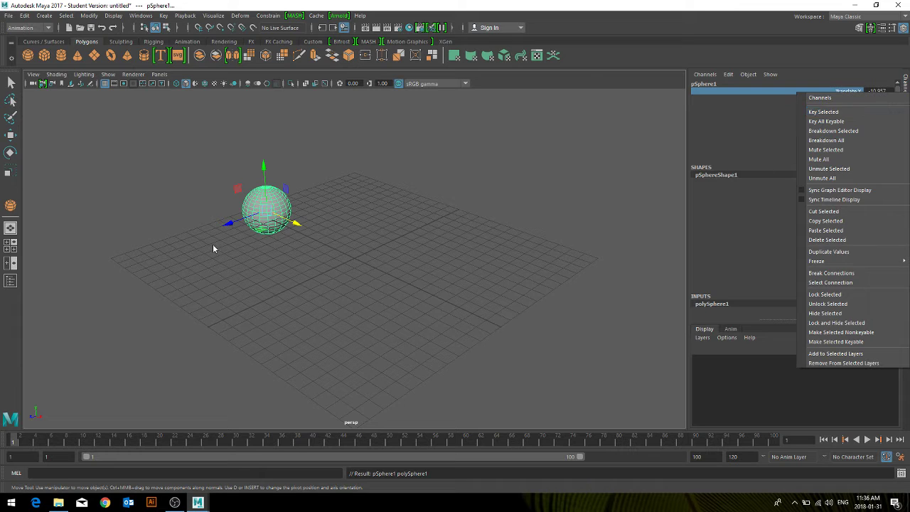
click(336, 192)
key(q)
click(264, 202)
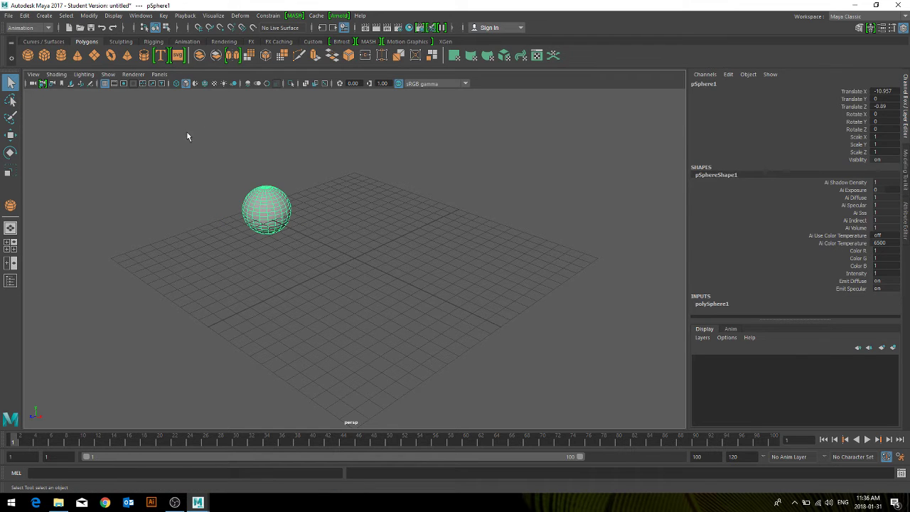
double_click(895, 91)
text(00)
key(Return)
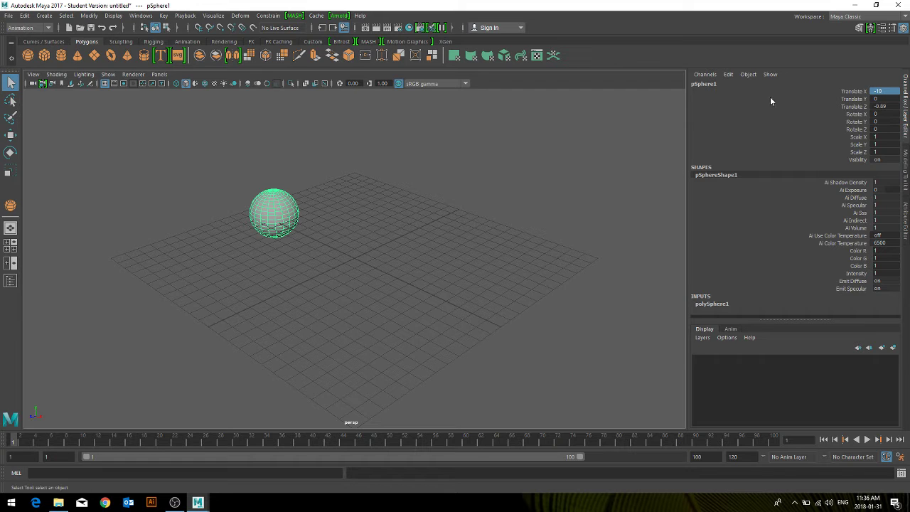
- Key the sphere's Translate X channel at frame 1
key(w)
right_click(855, 93)
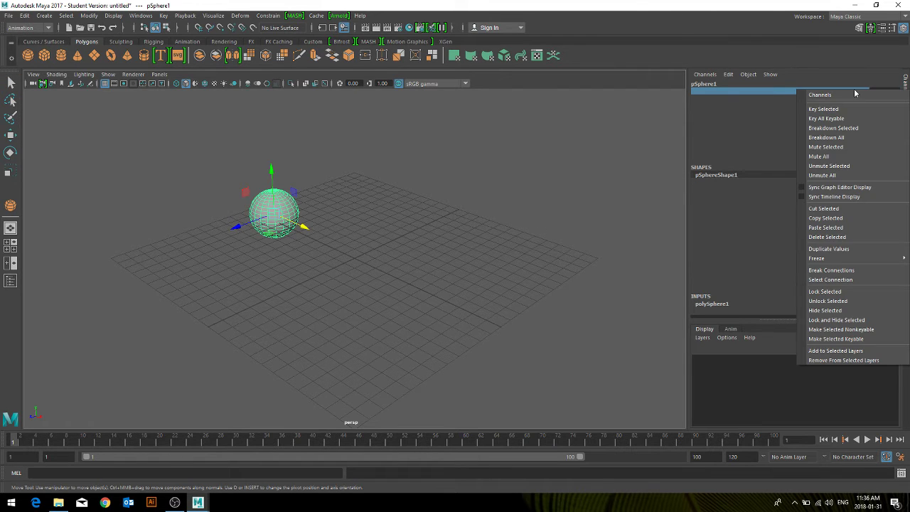
click(835, 109)
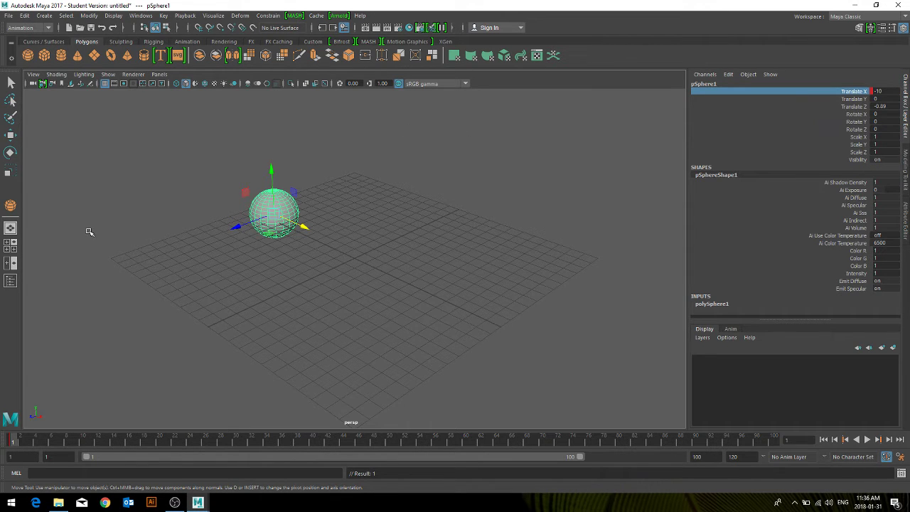
- At frame 100, set the sphere's Translate X to 10 and key that channel
drag(22, 440, 810, 425)
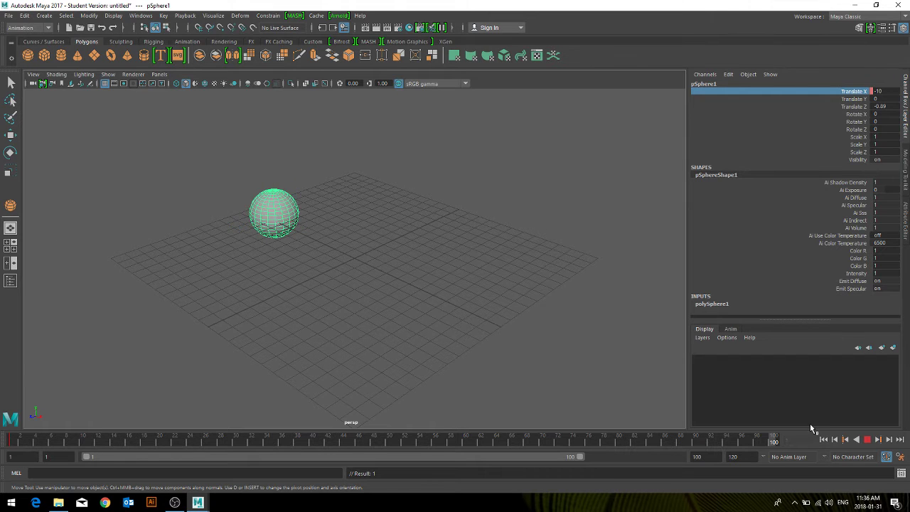
double_click(888, 92)
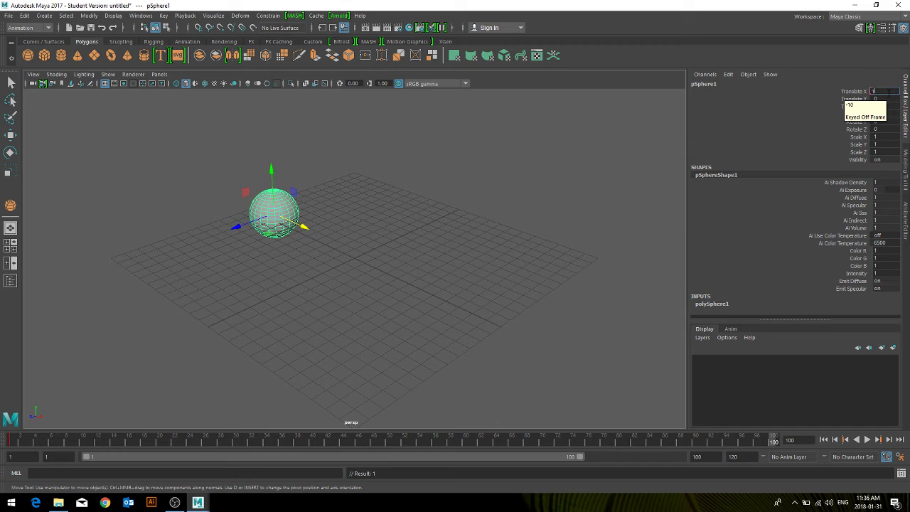
text(10)
right_click(853, 94)
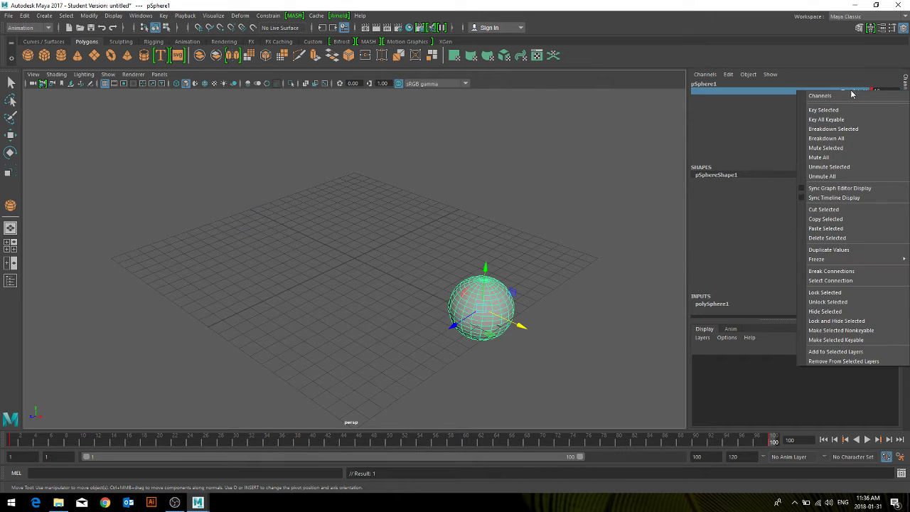
click(818, 108)
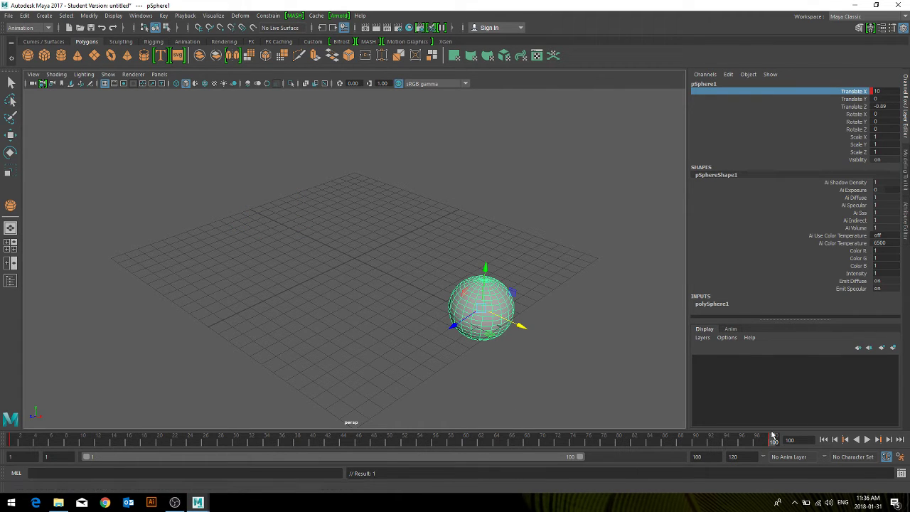
- Scrub back to the start of the timeline, play the sphere's animation and stop it
drag(774, 439, 11, 441)
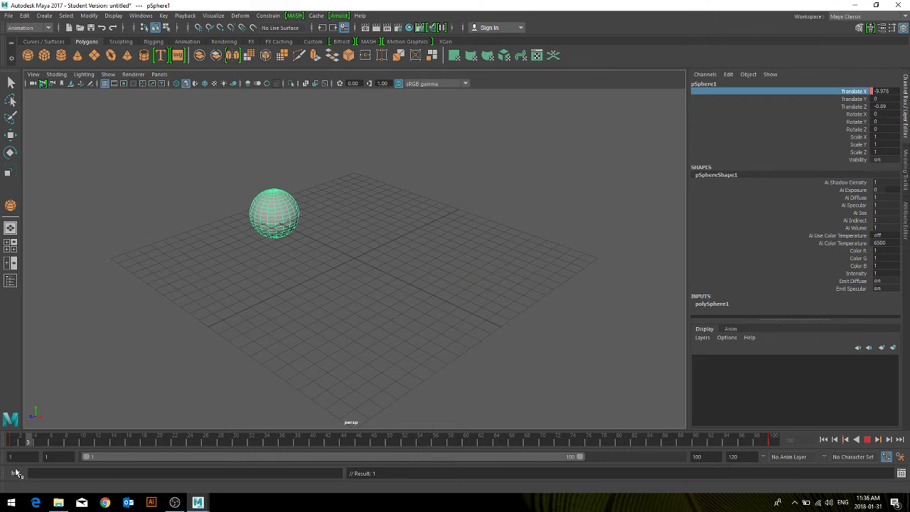
click(867, 440)
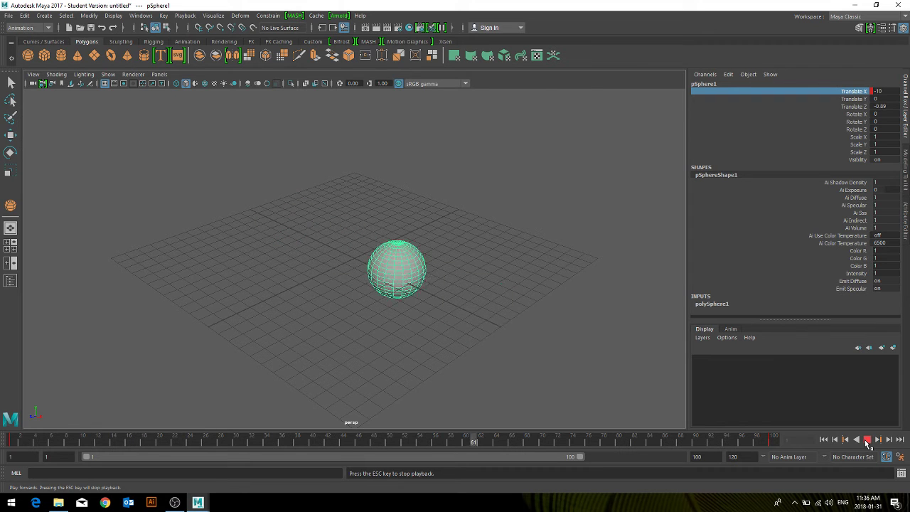
click(866, 440)
- Set the max playback speed to Real-time [24 fps], save the preferences and replay the animation to check it
click(900, 457)
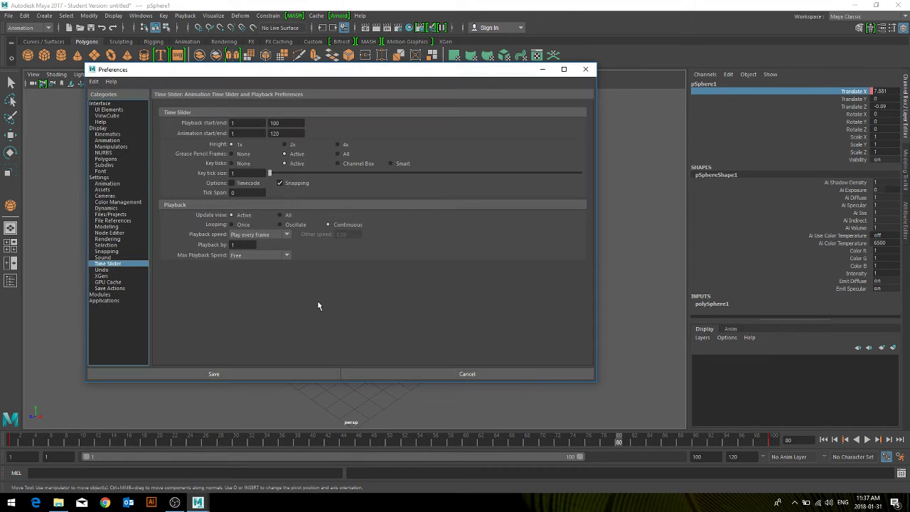
click(254, 258)
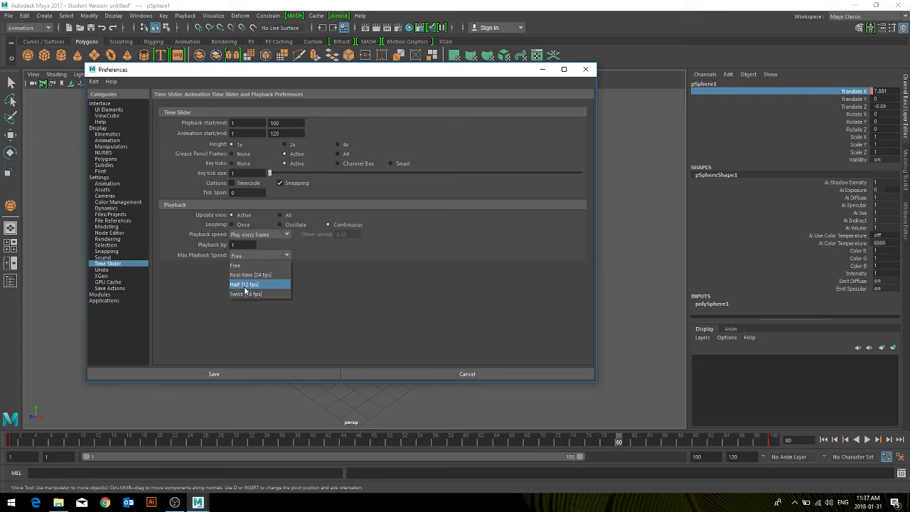
click(254, 275)
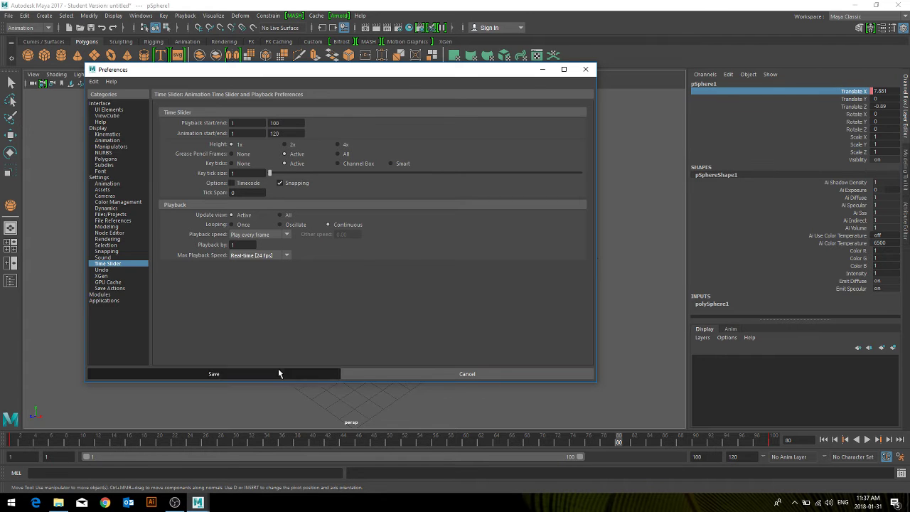
click(278, 370)
click(867, 440)
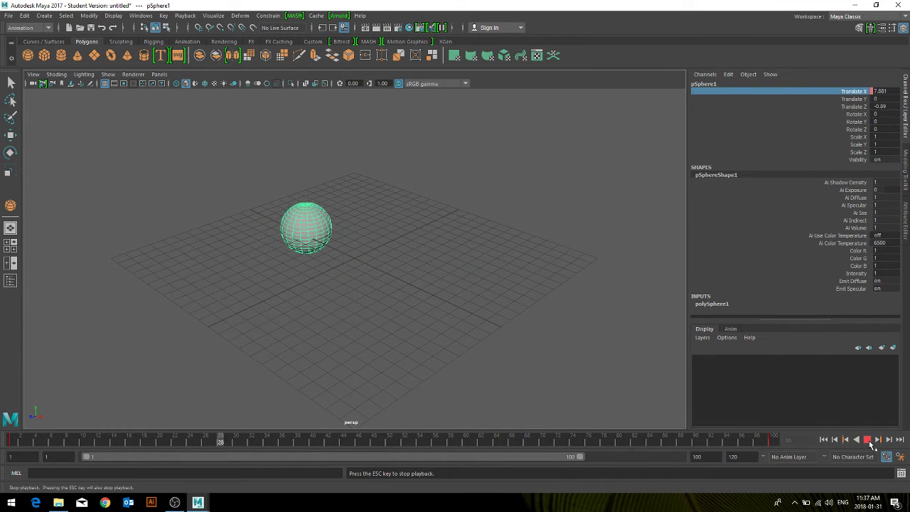
click(868, 440)
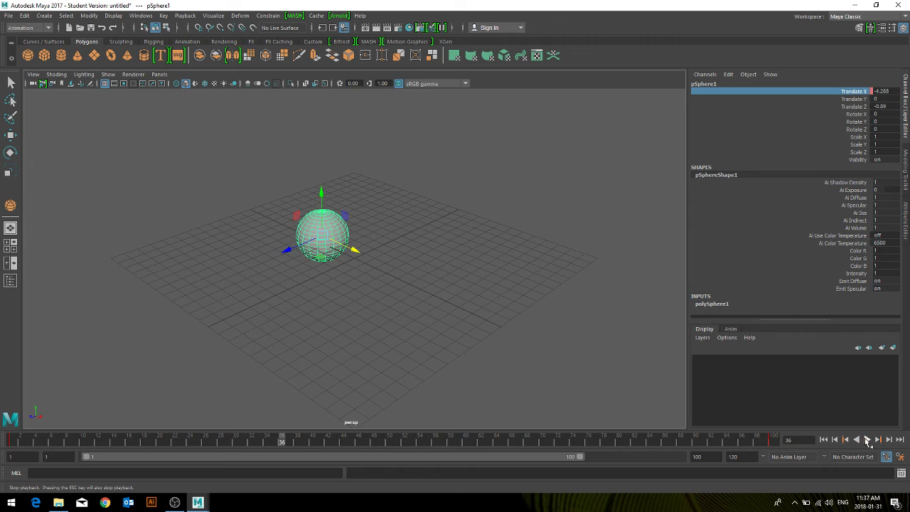
- In the Animation preferences, turn off weighted tangents and set the default in and out tangents to Linear
click(900, 457)
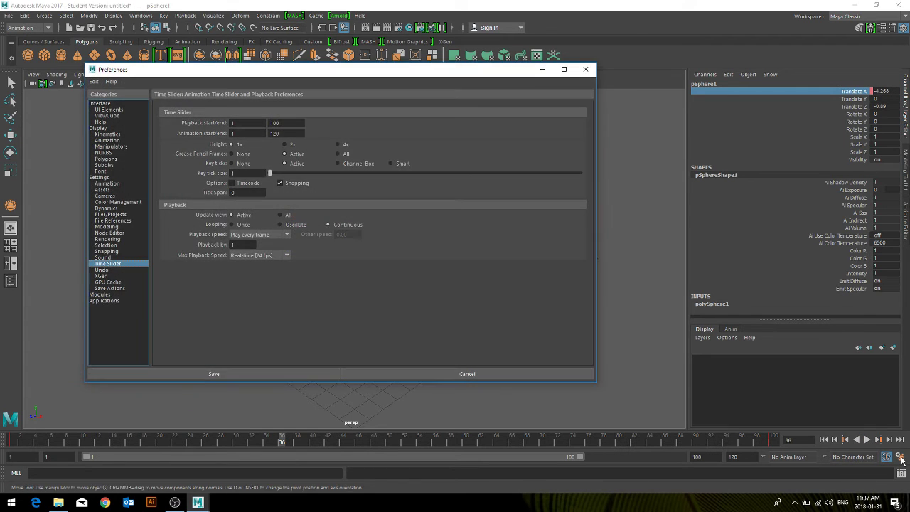
click(101, 184)
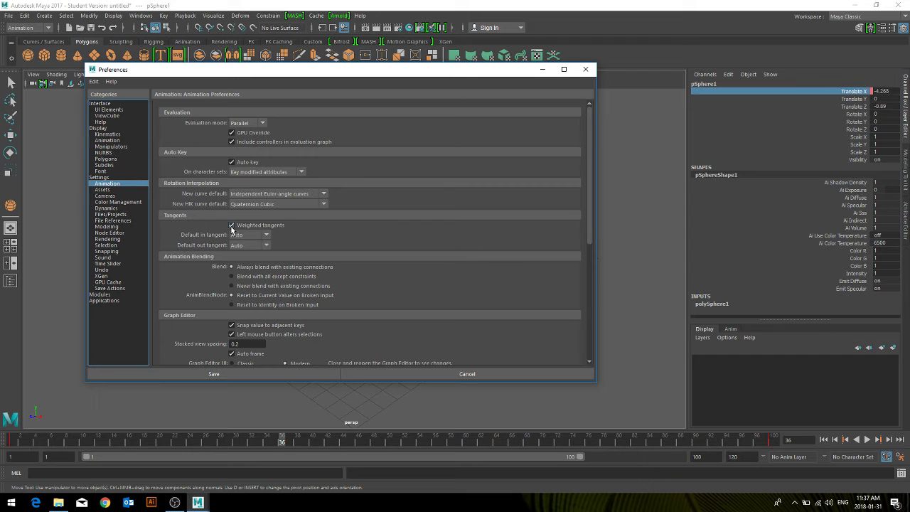
click(232, 226)
click(248, 235)
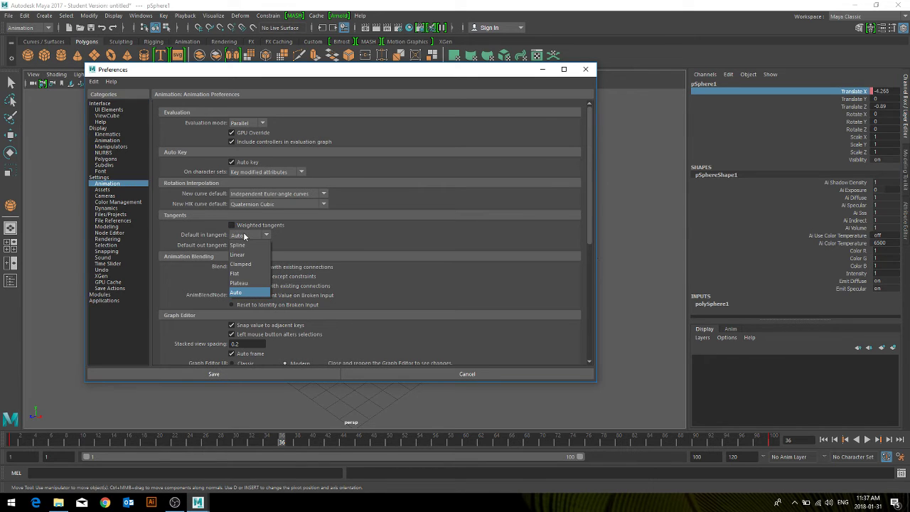
click(248, 251)
click(247, 248)
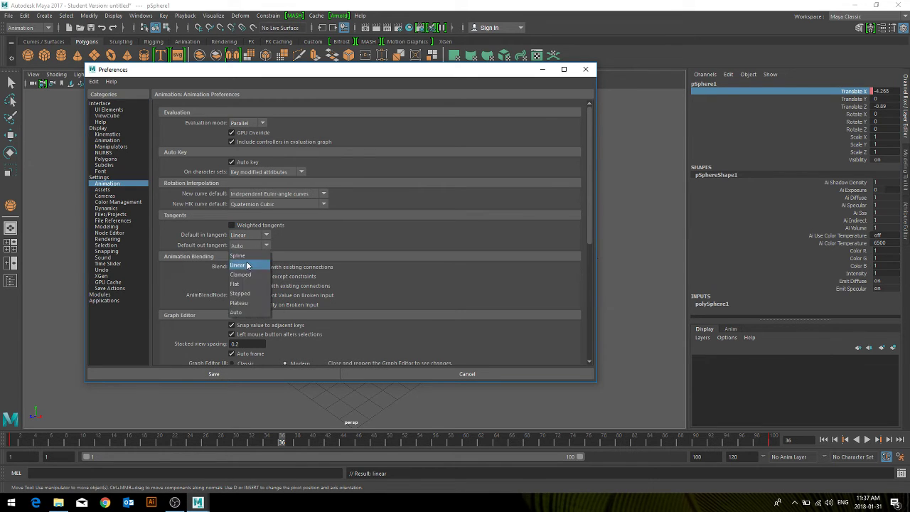
click(249, 264)
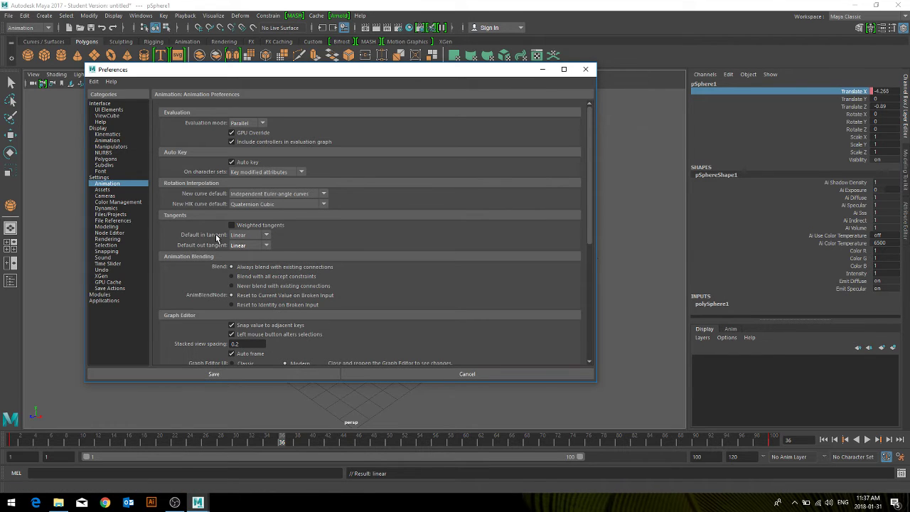
- Set the default in and out tangents to Auto, enable weighted tangents and save the preferences
click(241, 238)
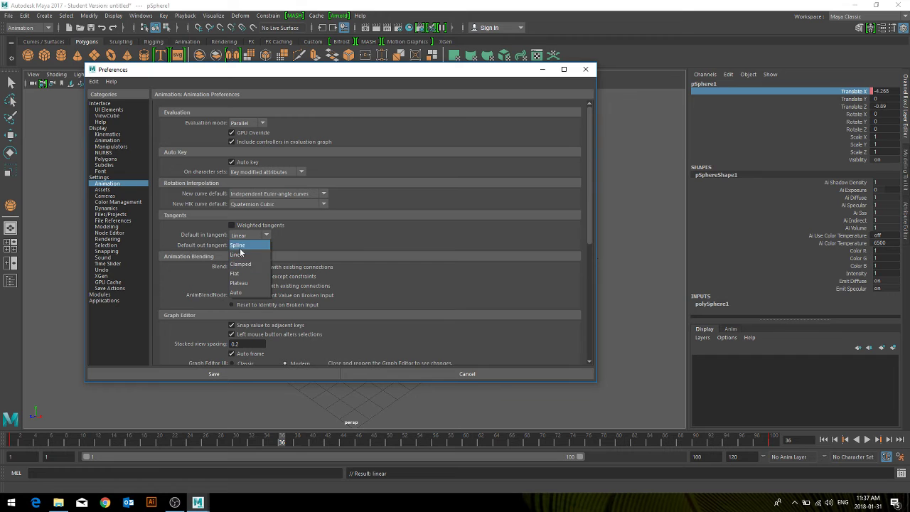
click(236, 292)
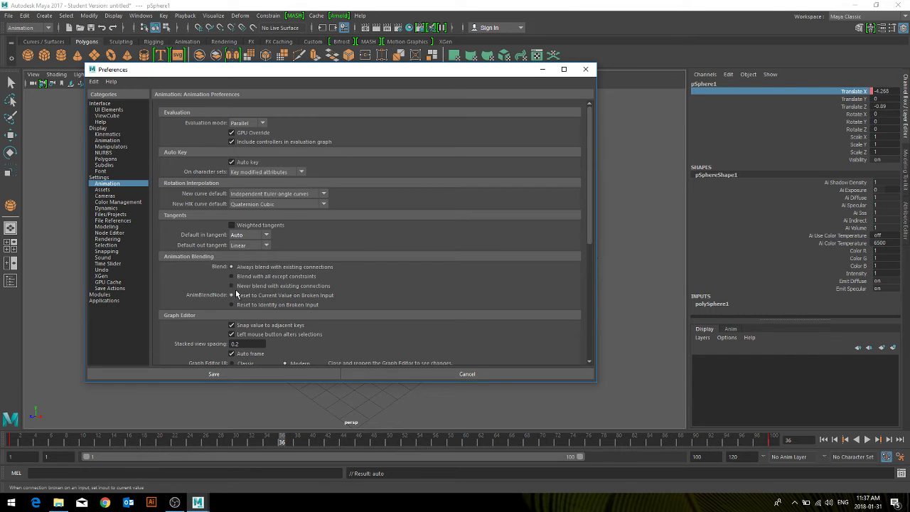
click(242, 248)
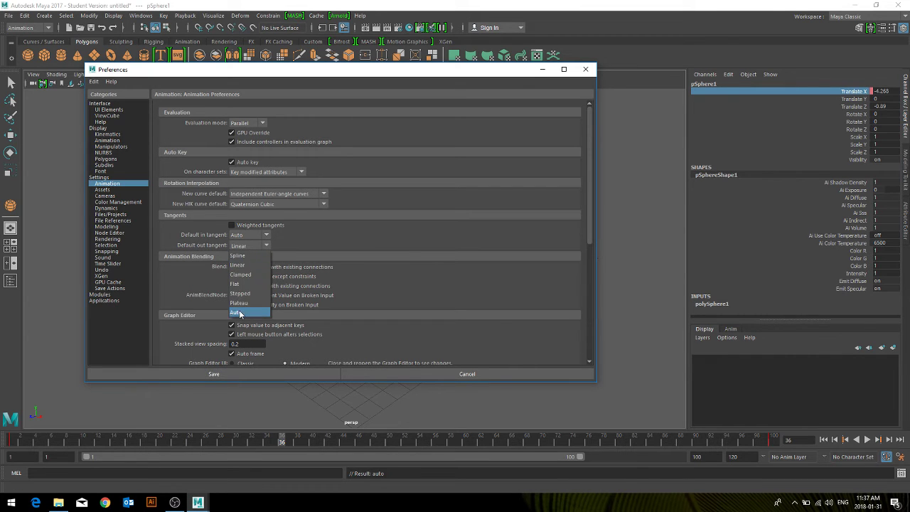
click(235, 312)
click(232, 225)
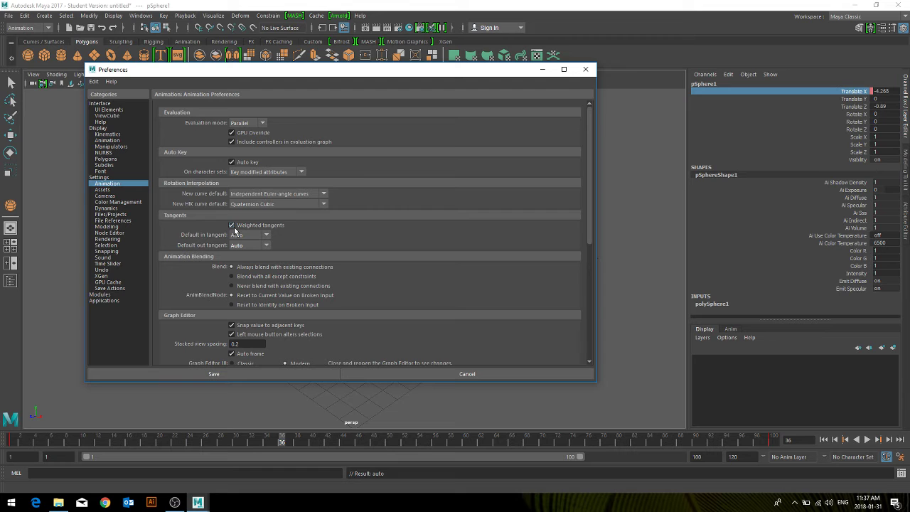
click(276, 374)
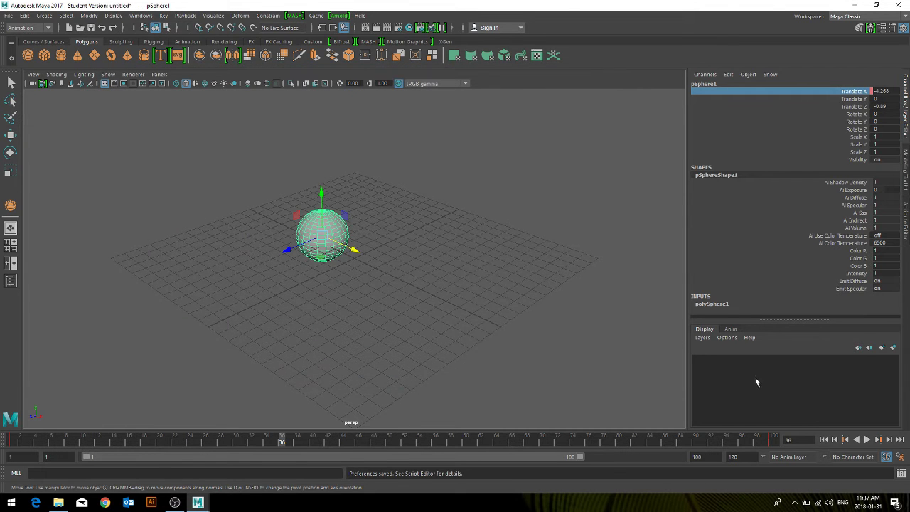
- Play the sphere's animation, stop it and return the current time to frame 1
click(867, 440)
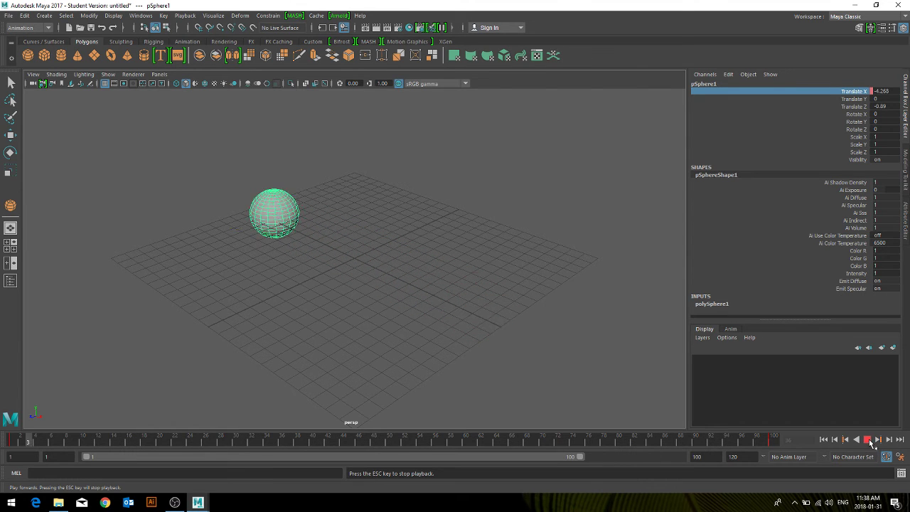
click(868, 440)
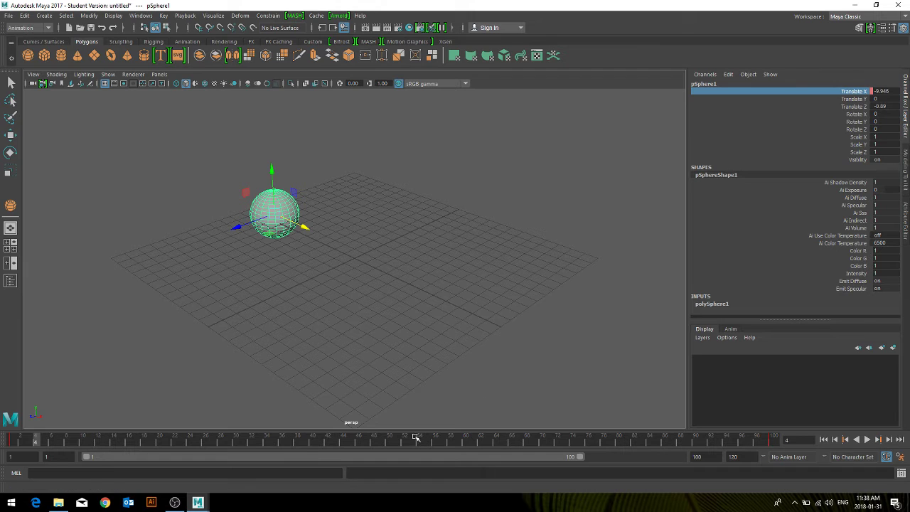
drag(37, 442, 12, 442)
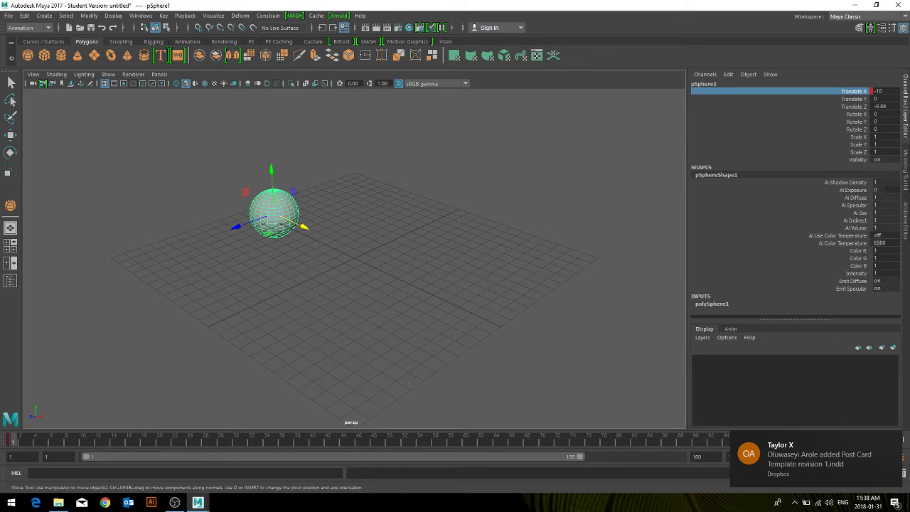
- Deselect and reselect the sphere, and look through the keying commands available for its Translate X channel
key(q)
click(583, 382)
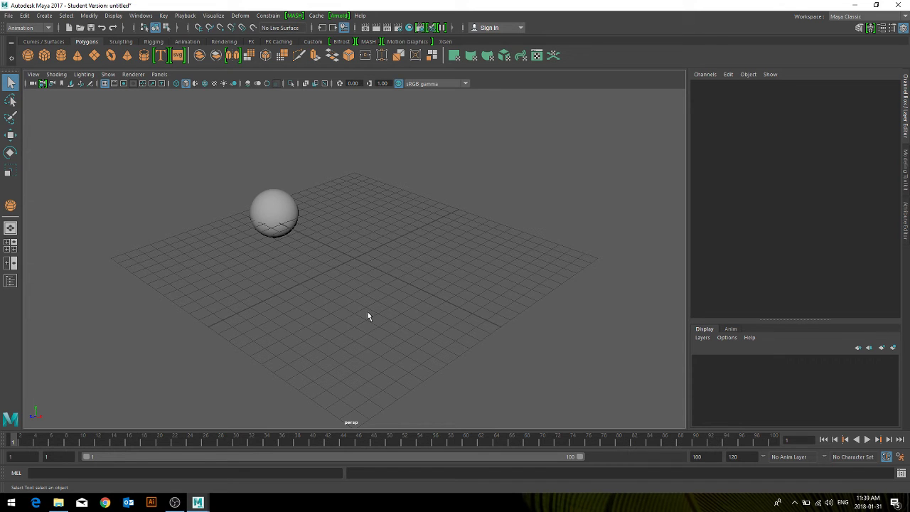
click(282, 224)
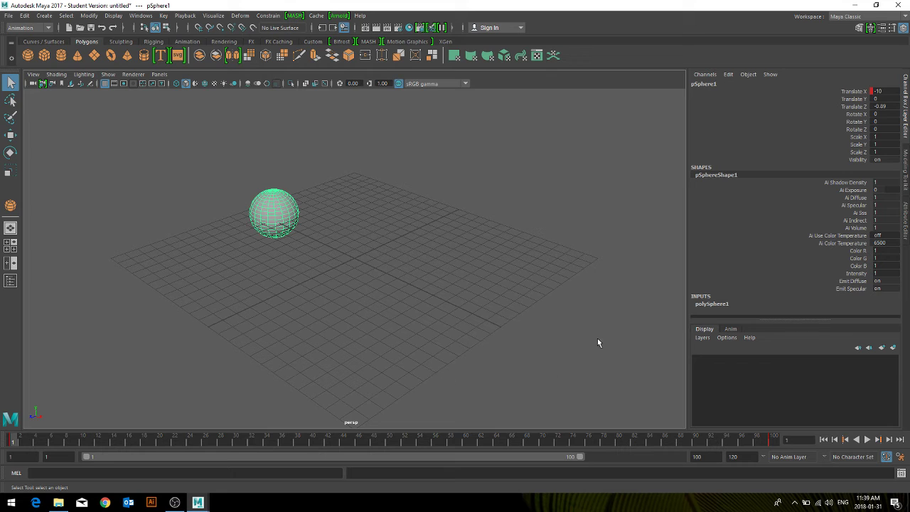
click(820, 91)
right_click(821, 92)
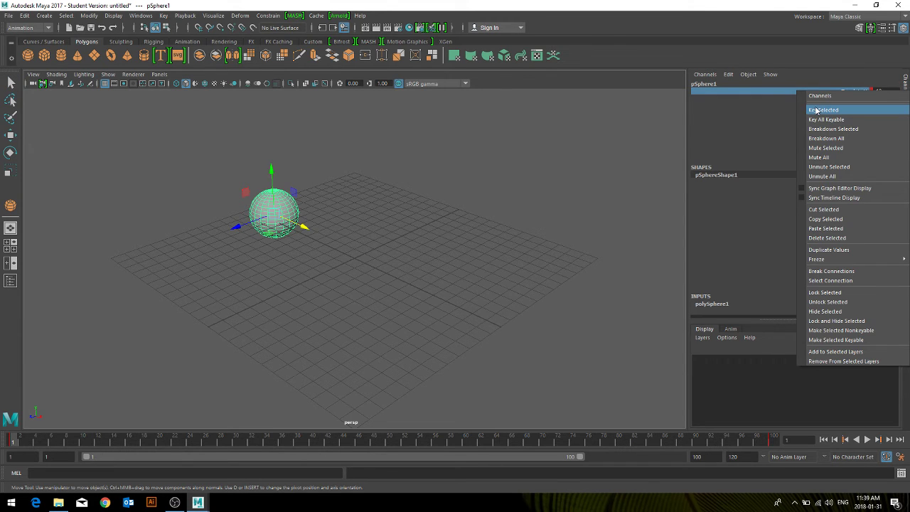
click(306, 332)
- Apply the Reduce operation to the sphere's mesh and move its settings overlay clear of the grid
key(q)
click(278, 205)
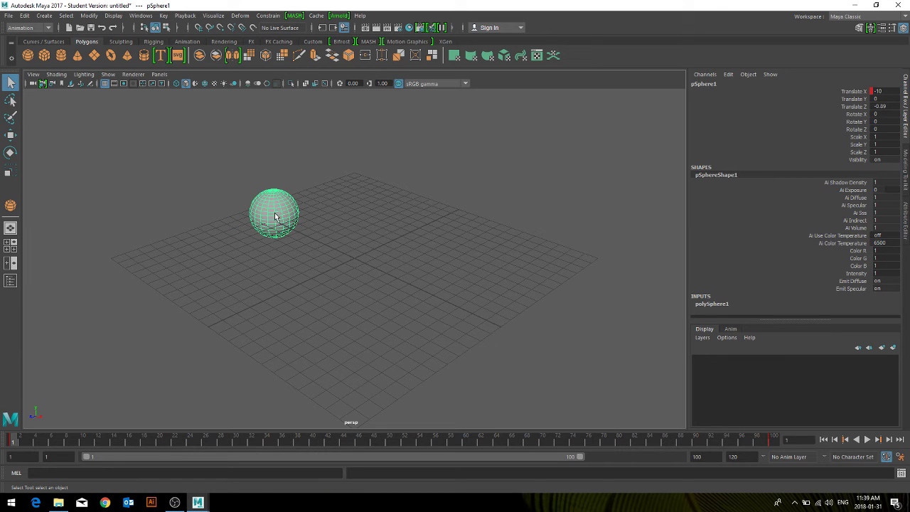
shift+right_click(276, 216)
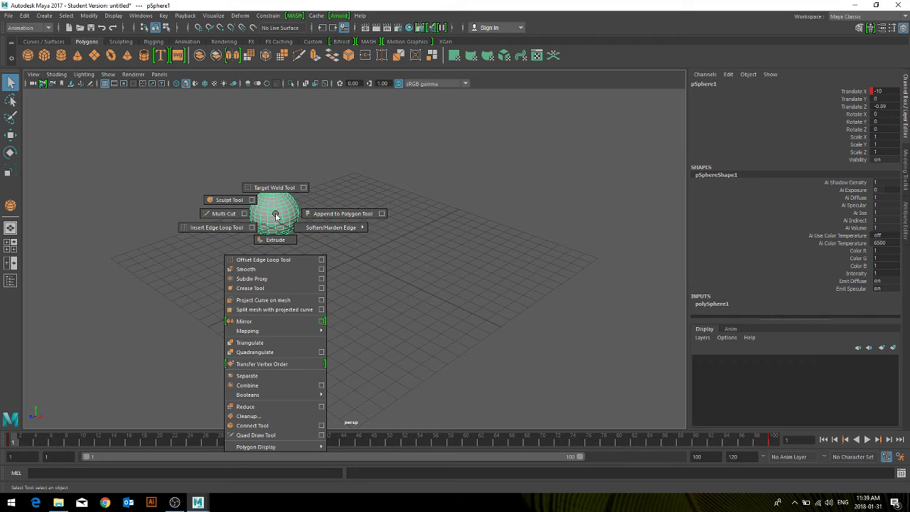
click(246, 407)
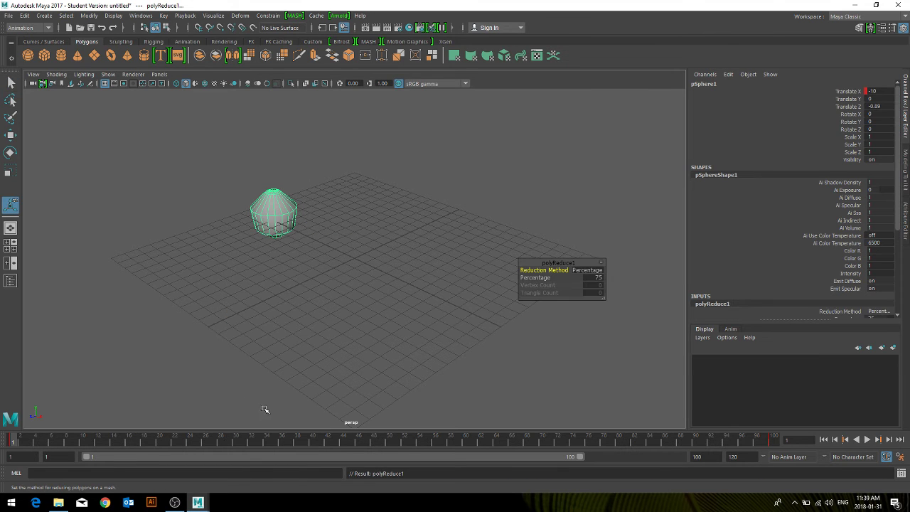
drag(527, 262, 526, 149)
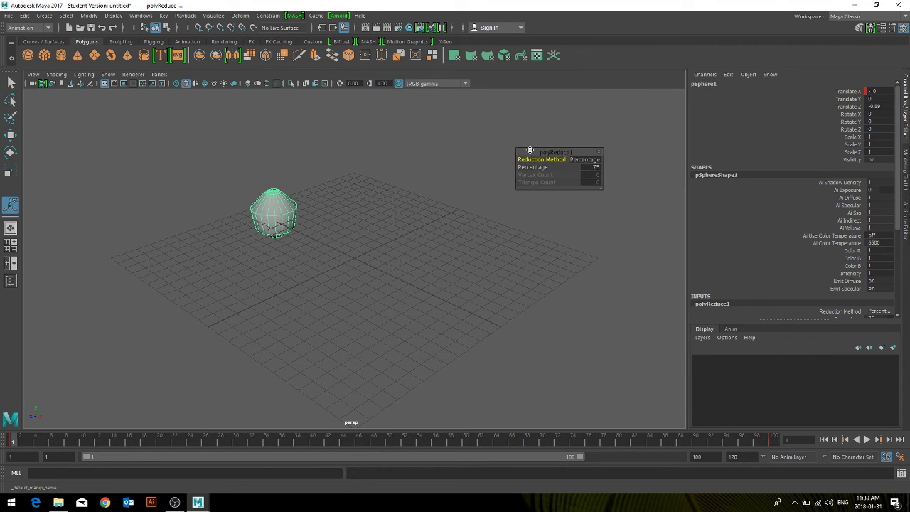
- Set the sphere's reduction Percentage to 0
click(597, 166)
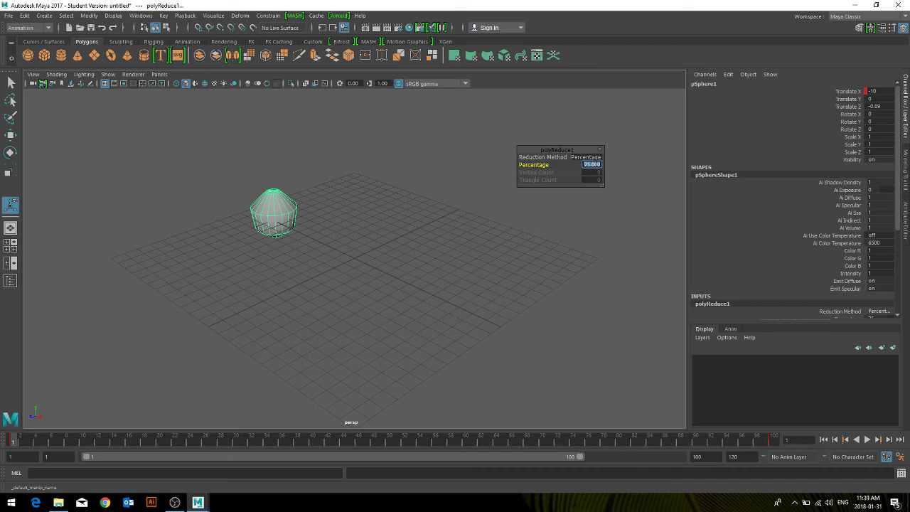
click(590, 166)
text(0)
key(Return)
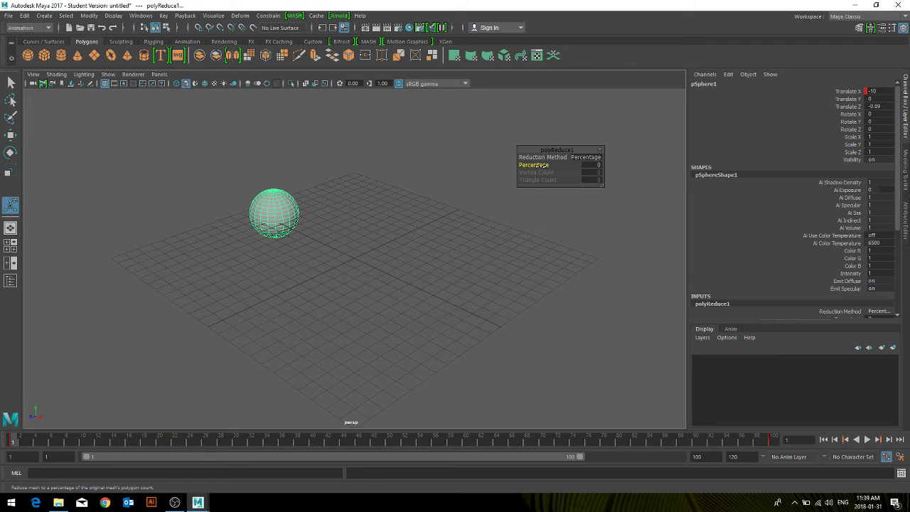
- Key the mesh reduction settings together with all of the sphere's channels at frame 1
right_click(542, 165)
click(546, 171)
right_click(592, 165)
click(535, 164)
right_click(537, 165)
click(540, 168)
drag(536, 146, 520, 133)
key(s)
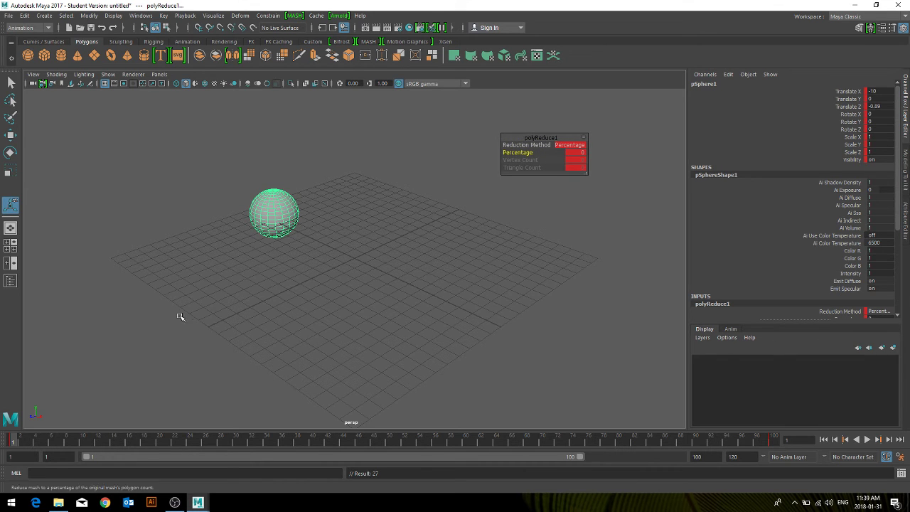
- At frame 100, set the mesh reduction Percentage to 95 so it is keyed there
drag(18, 441, 777, 441)
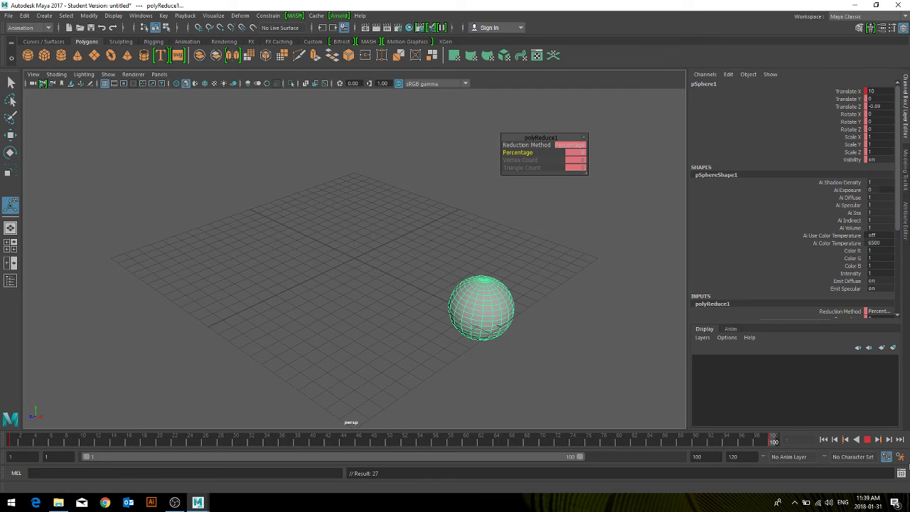
click(578, 152)
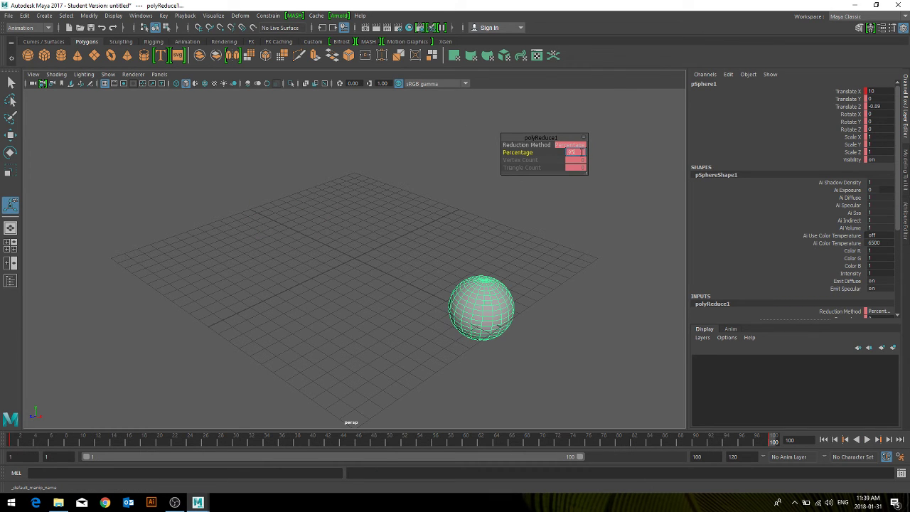
key(Return)
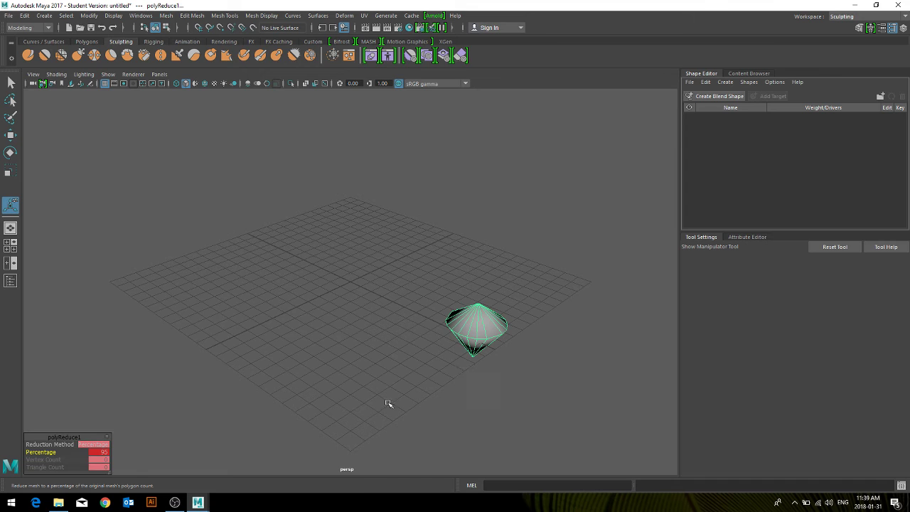
click(101, 391)
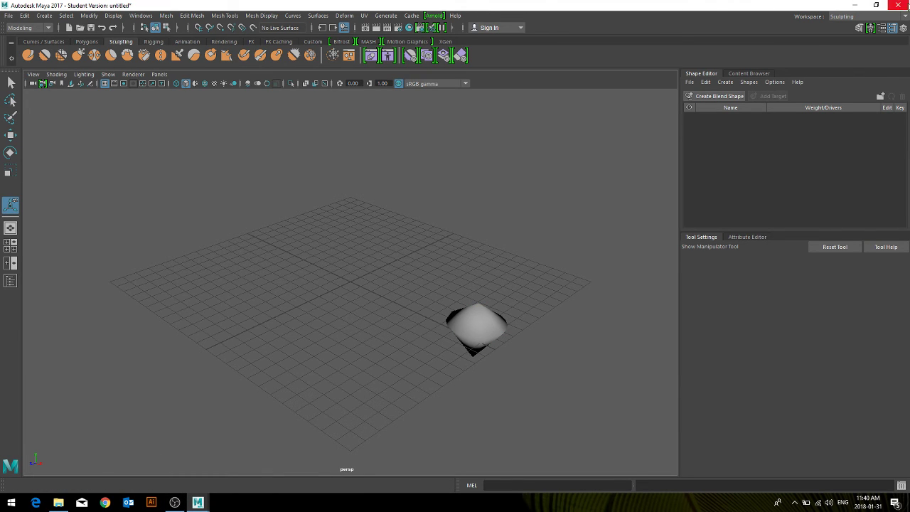
click(876, 5)
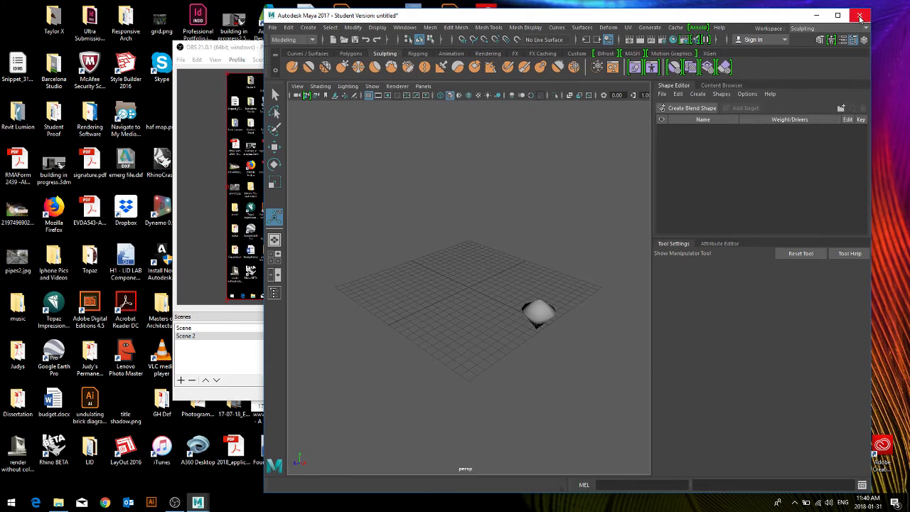
click(837, 15)
key(f)
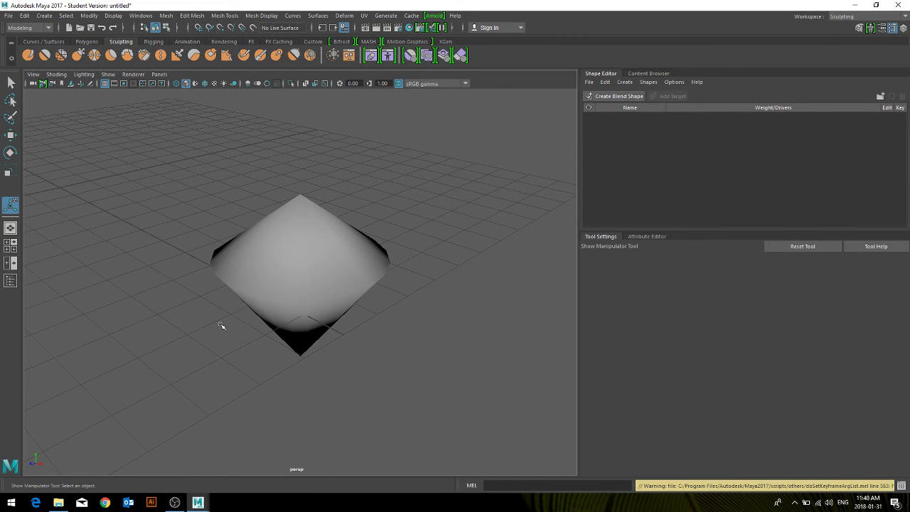
- Reselect the reduced mesh, repeat the Reduce operation on it, turn on Soft Select and deselect the mesh
key(z)
key(x)
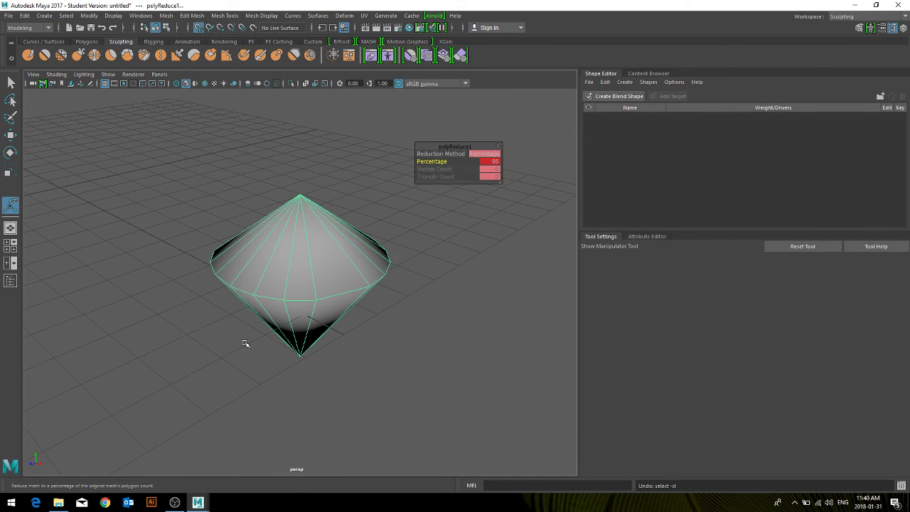
key(v)
key(g)
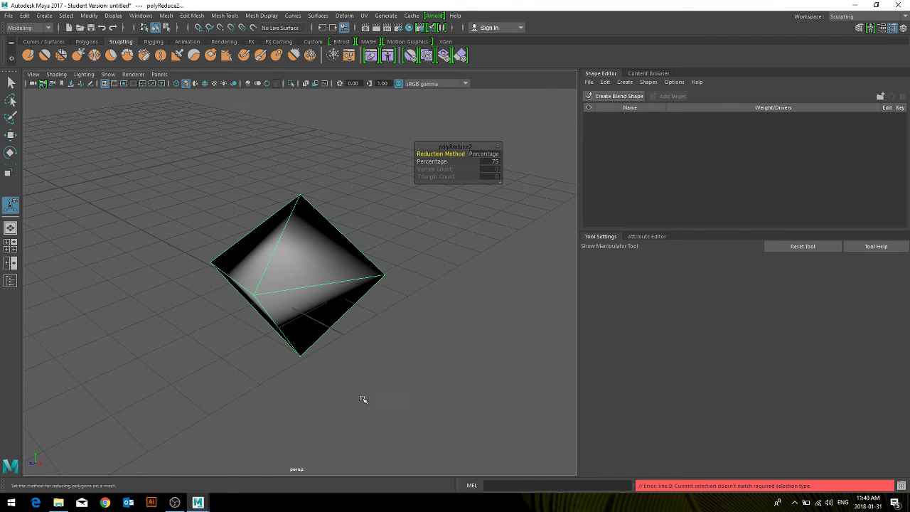
key(b)
click(205, 427)
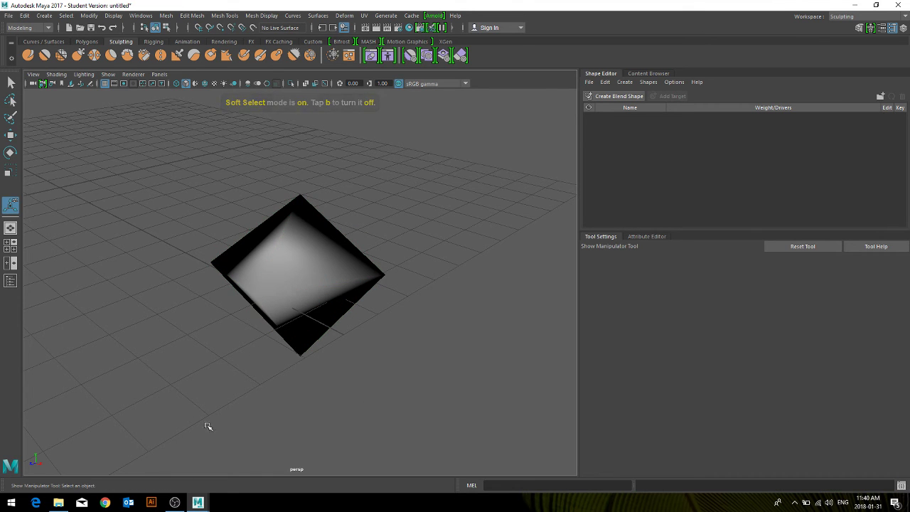
- Show the Attribute Editor alongside the perspective view
mouse_move(209, 476)
mouse_down()
mouse_move(209, 438)
mouse_move(201, 467)
mouse_up()
click(882, 29)
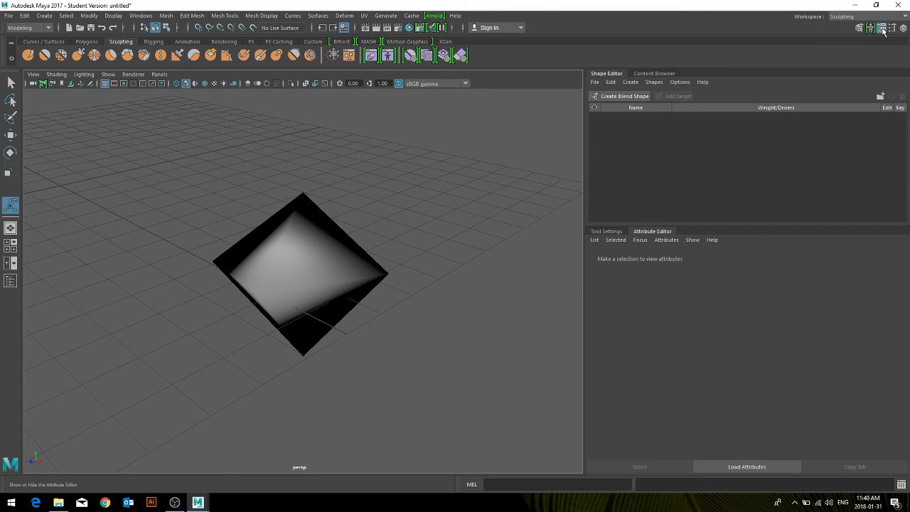
- Check the Channel Box / Layer Editor and the Modeling Toolkit, closing each one after viewing it
click(893, 29)
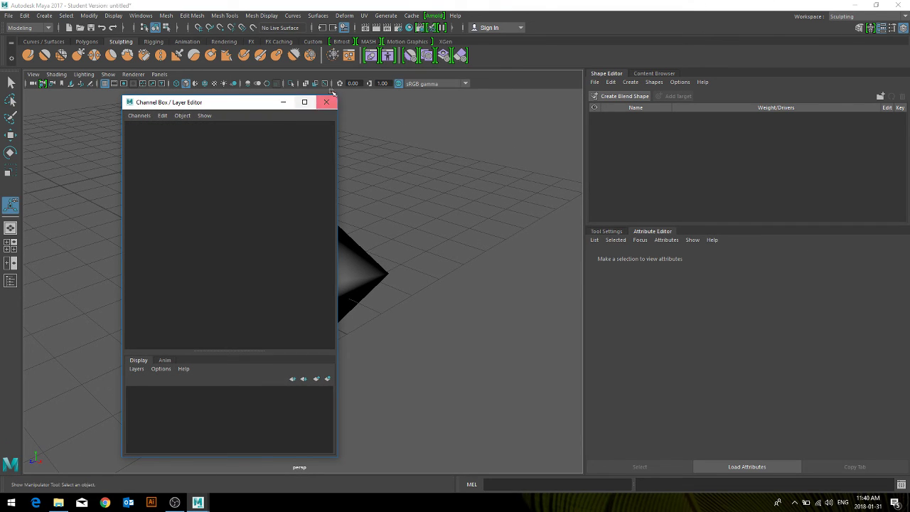
click(329, 104)
click(859, 29)
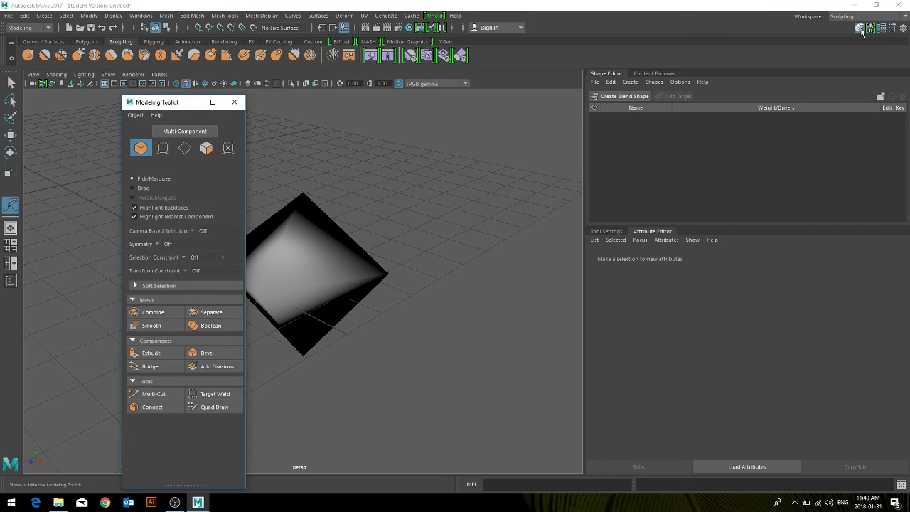
click(235, 101)
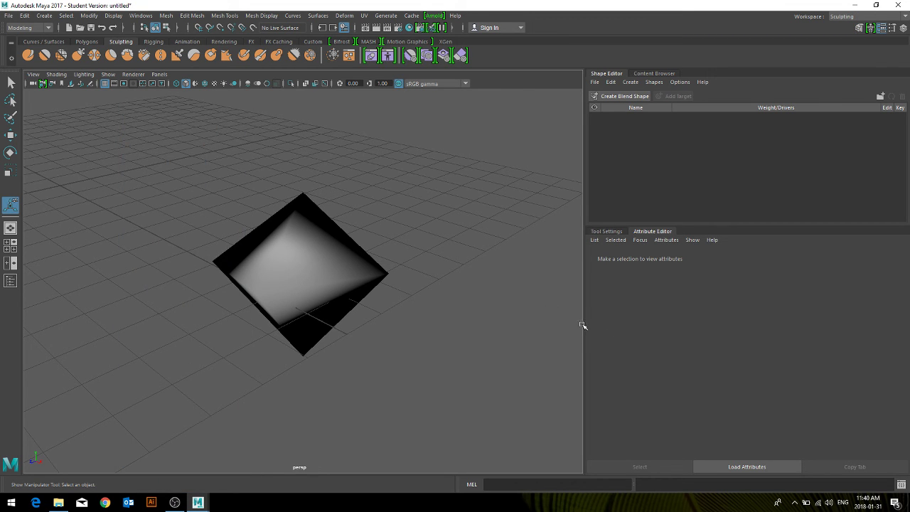
- Widen the perspective view by narrowing the editors beside it, and briefly check the Script Editor
drag(581, 326, 691, 327)
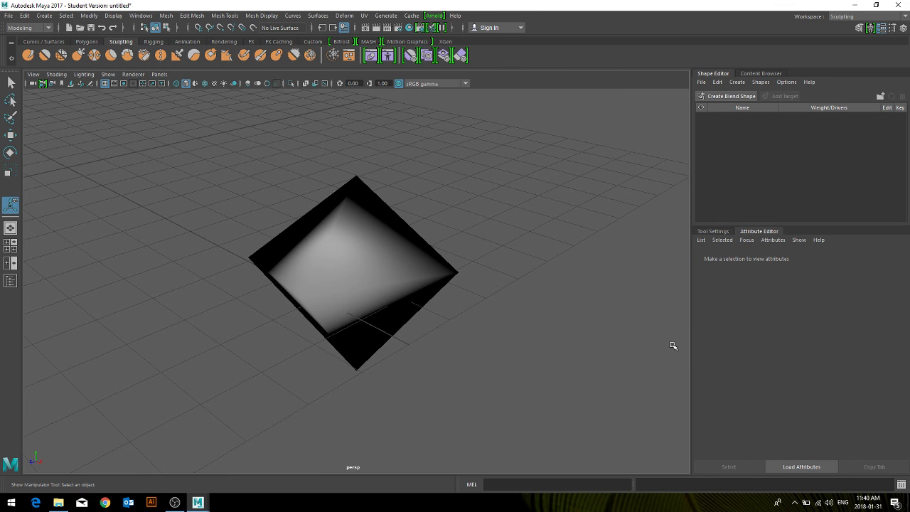
click(901, 484)
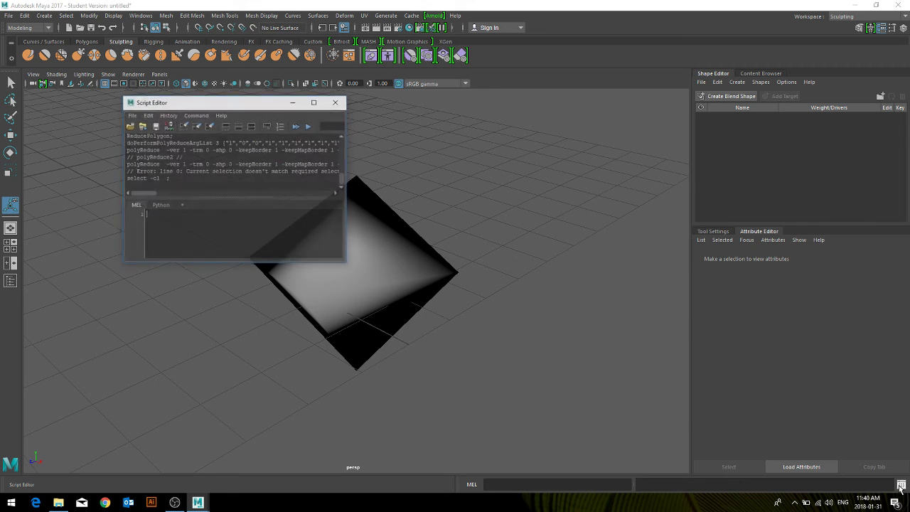
click(336, 102)
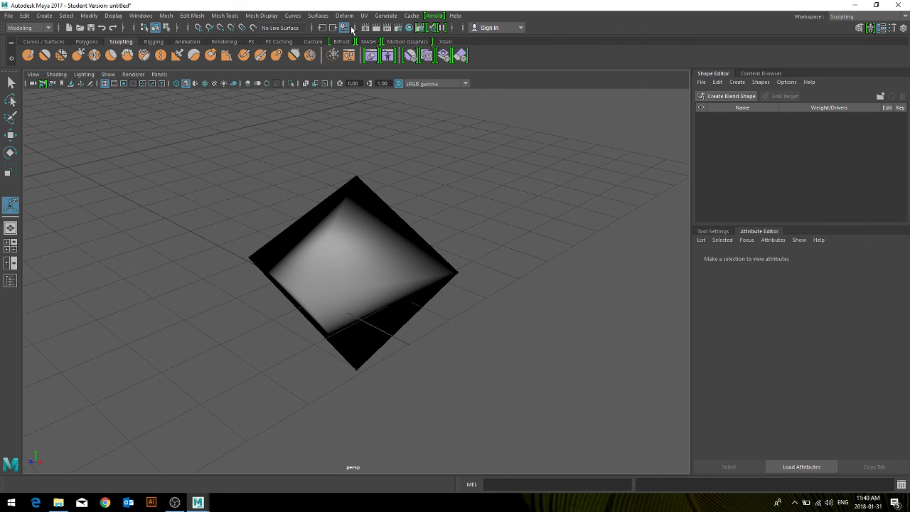
- Search Maya's menu items for "sframe slider"
click(457, 15)
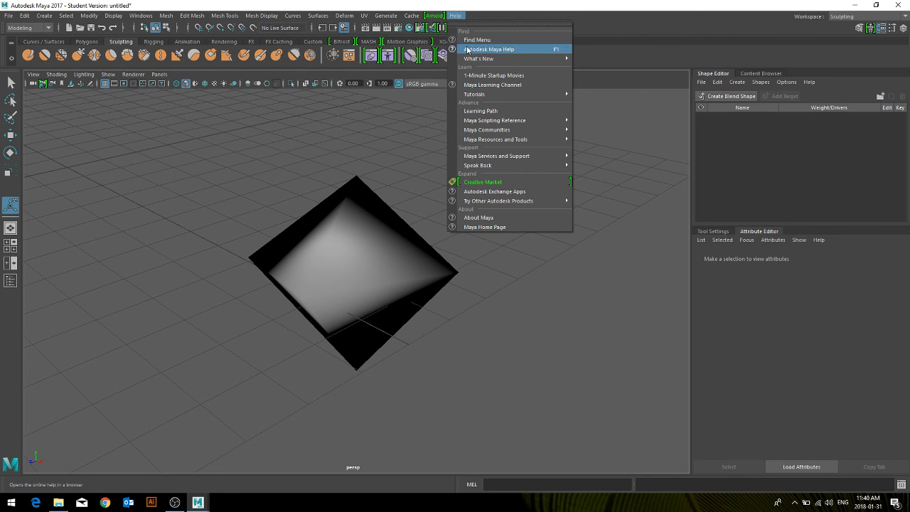
click(470, 39)
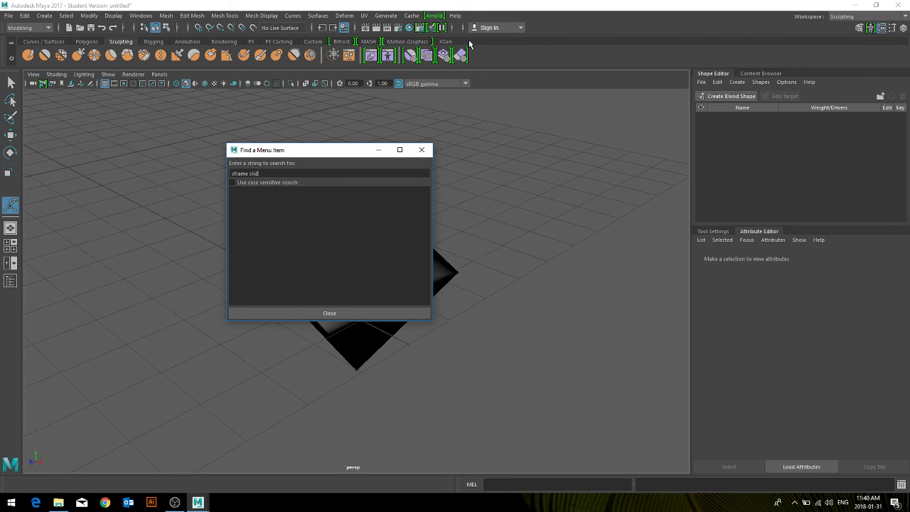
key(Return)
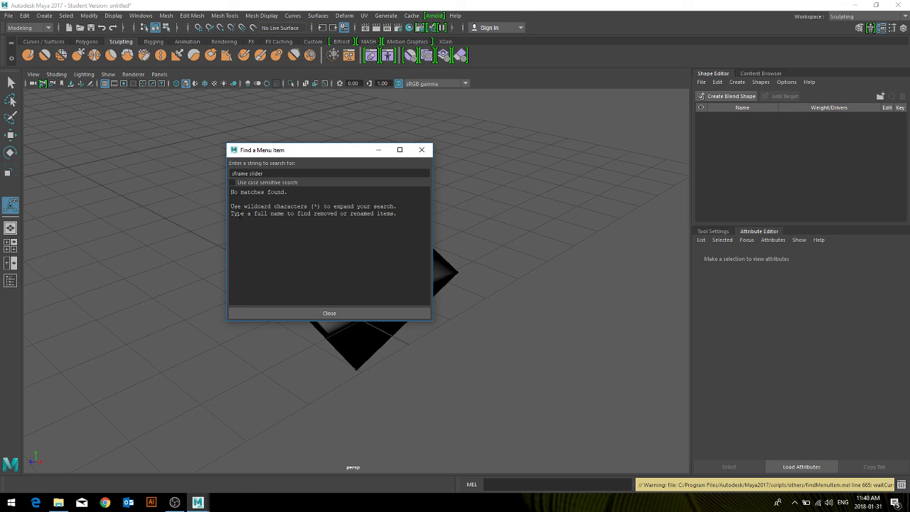
- Shorten the menu item search text to "frame" and run the search again
click(232, 173)
key(Delete)
drag(247, 173, 396, 173)
key(BackSpace)
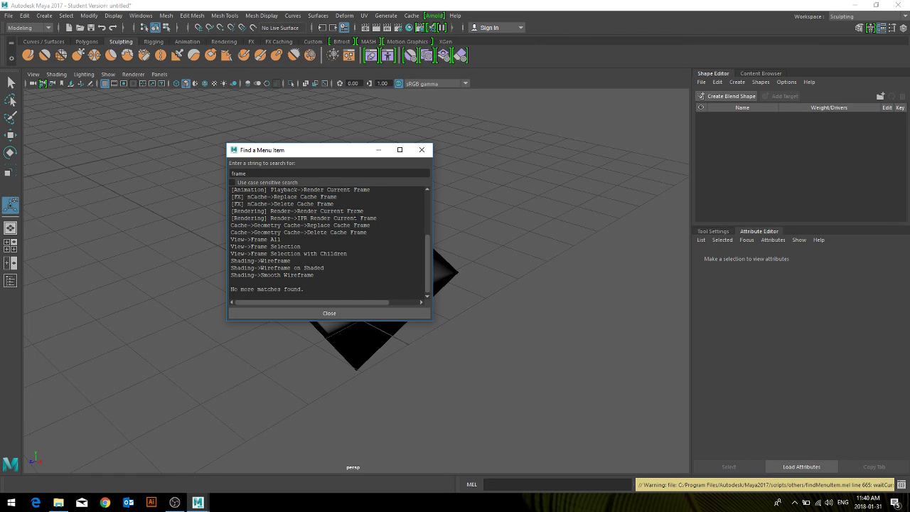
- Examine the list of frame-related menu items from its beginning and look through the display commands for a frame slider
drag(425, 246, 427, 190)
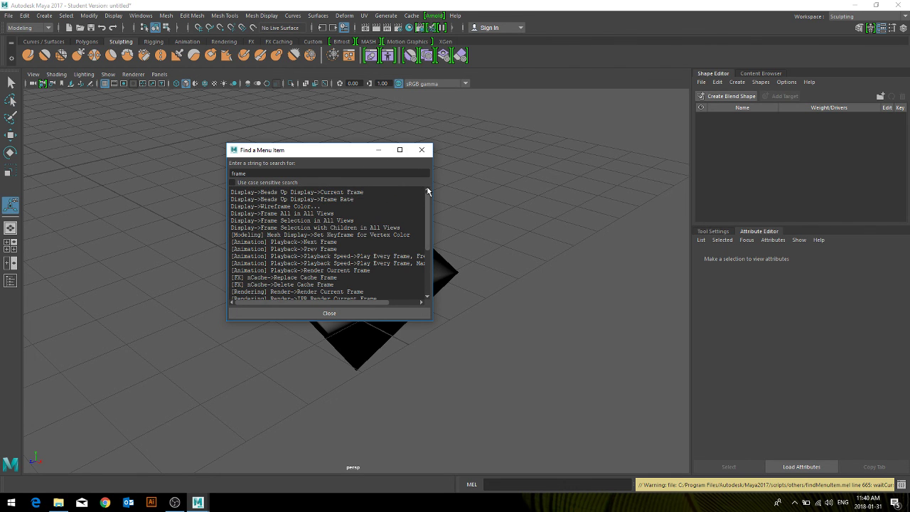
mouse_move(427, 194)
mouse_down()
mouse_move(427, 208)
mouse_move(427, 192)
mouse_up()
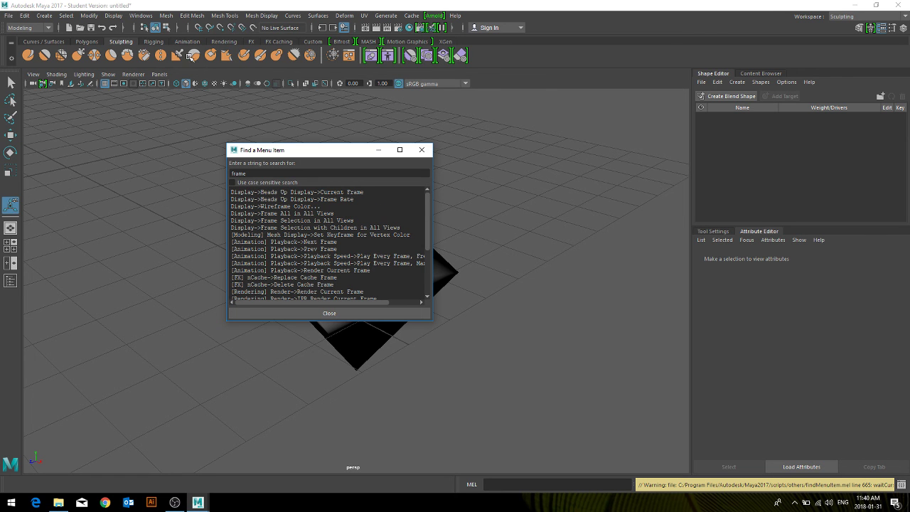
click(115, 18)
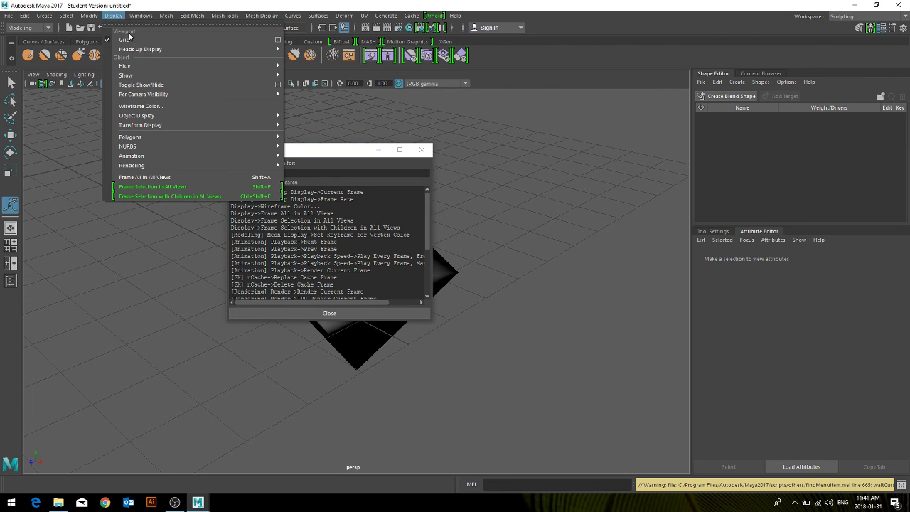